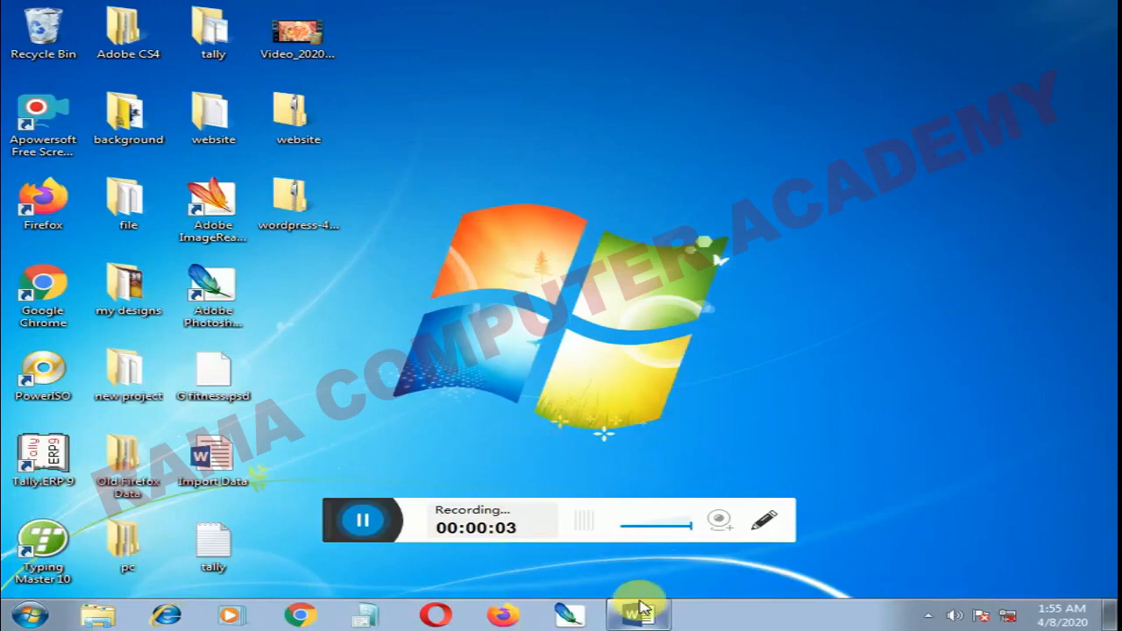
Step: Restore the PC PACKAGES outline document window from the taskbar
{"action": "left_click", "coordinate": [638, 613]}
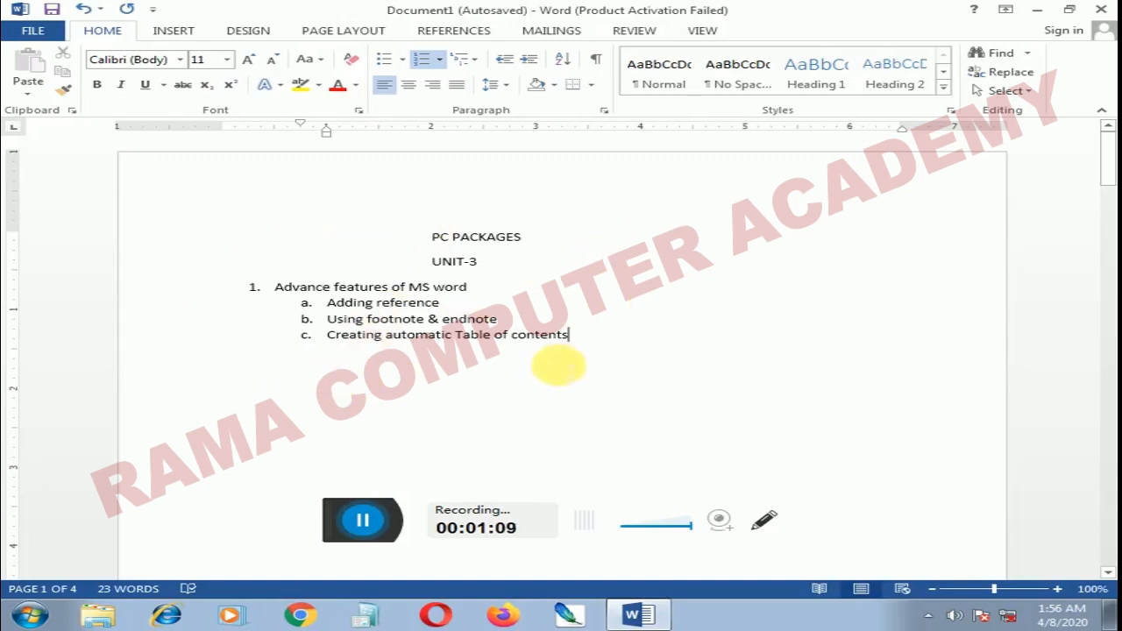
Step: Add a blank, unnumbered line below the outline's sub-topics
{"action": "key", "text": "Return"}
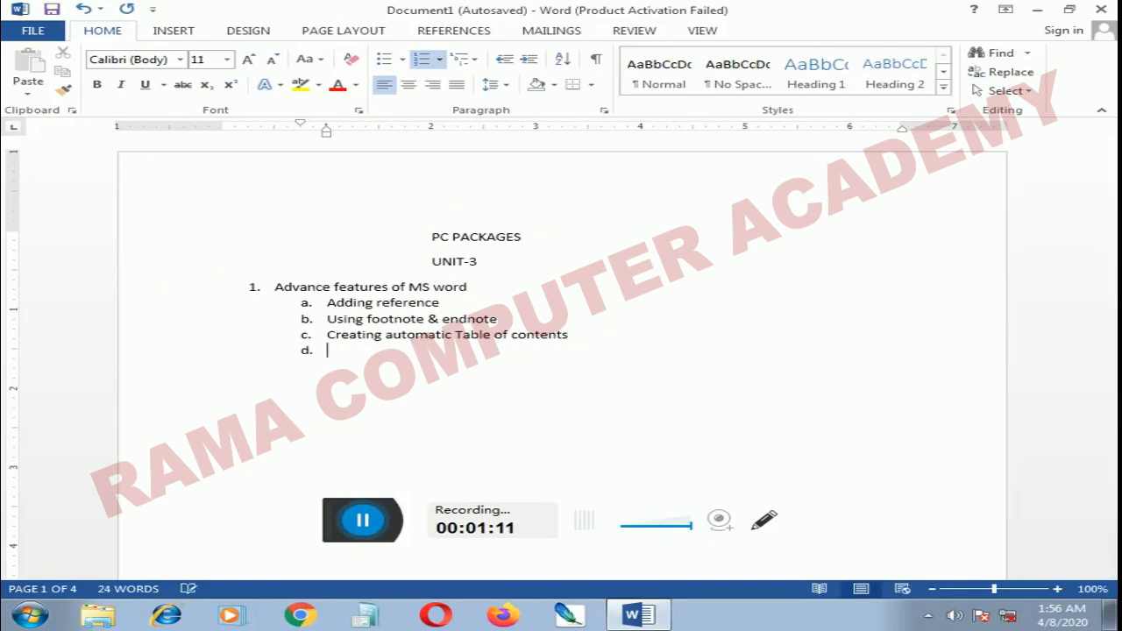
{"action": "key", "text": "shift+Tab"}
{"action": "key", "text": "BackSpace"}
{"action": "key", "text": "BackSpace"}
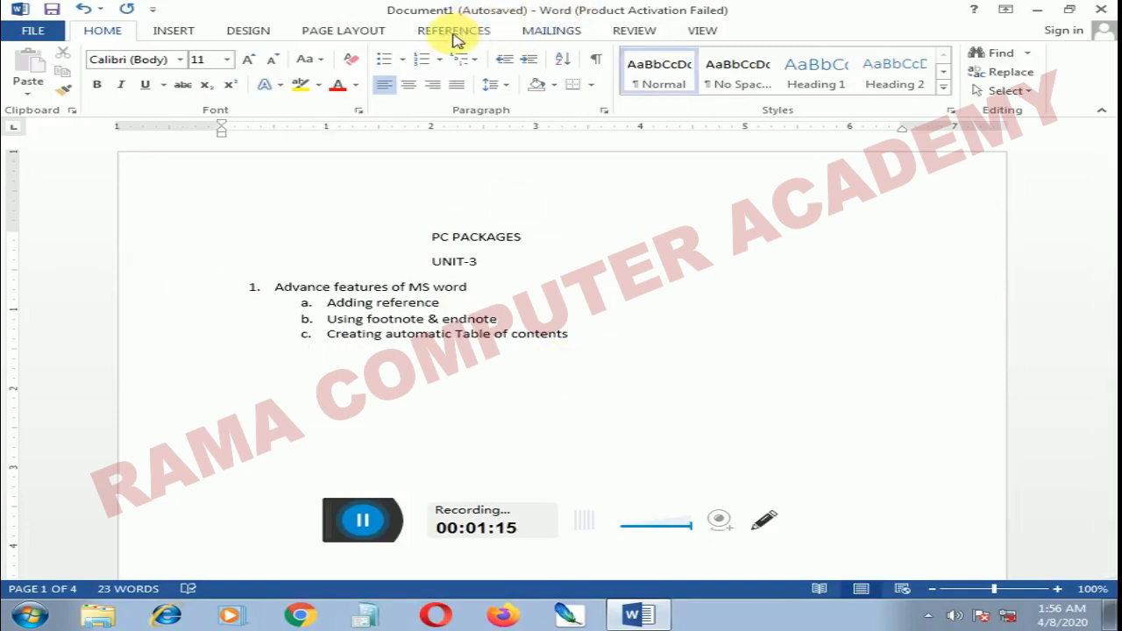
Step: Insert a bibliography from the References tab, then delete the empty placeholder
{"action": "left_click", "coordinate": [454, 33]}
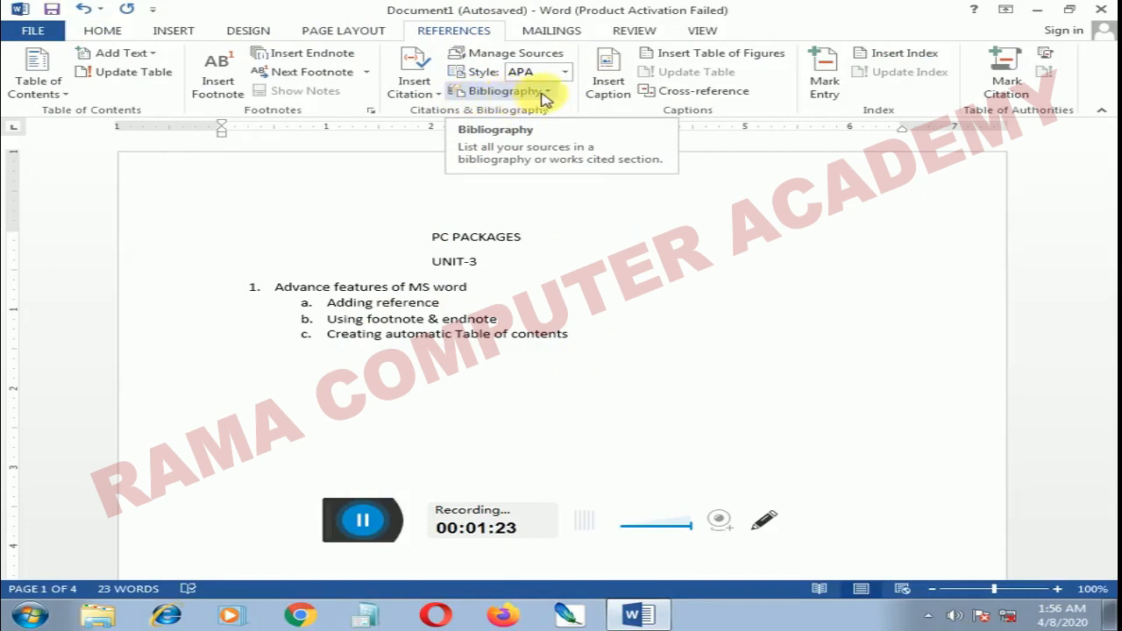
{"action": "left_click", "coordinate": [545, 94]}
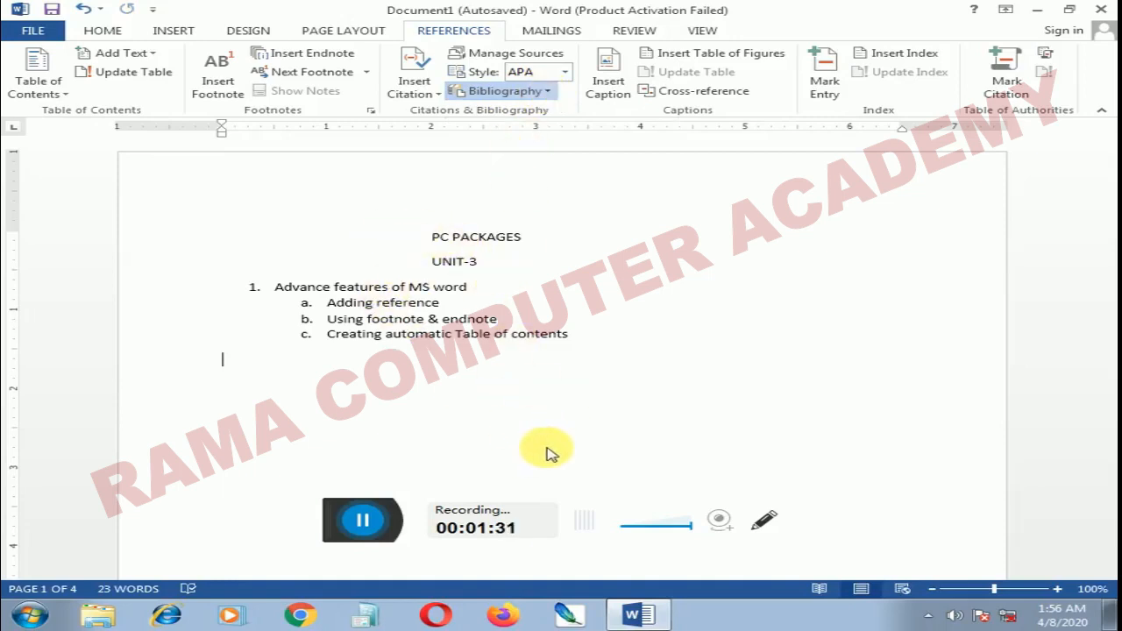
{"action": "left_click", "coordinate": [548, 453]}
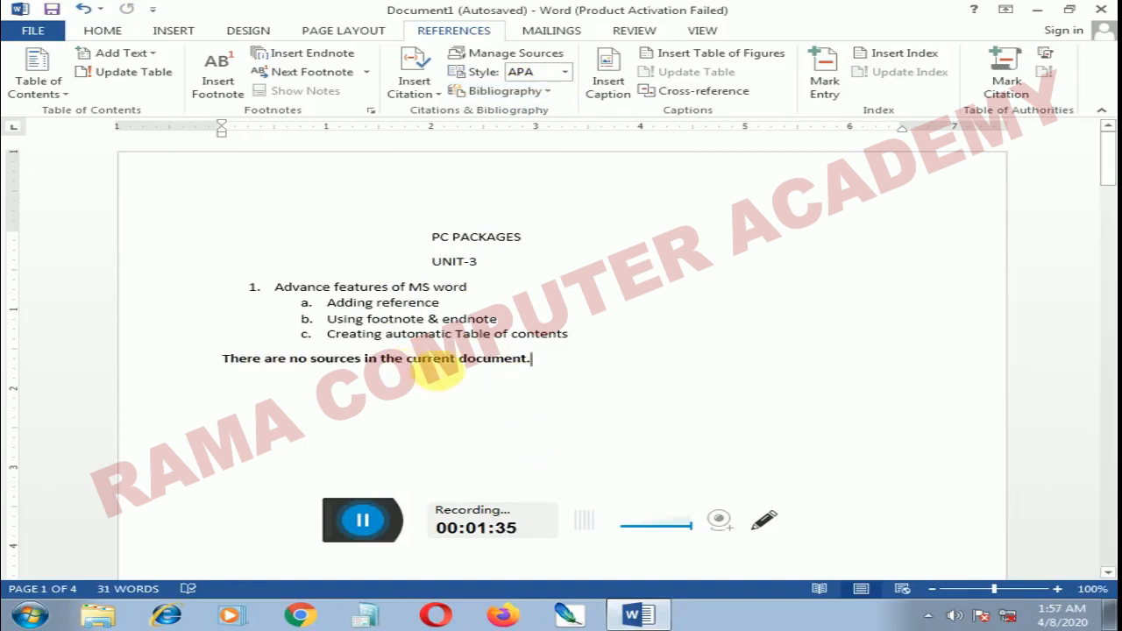
{"action": "key", "text": "BackSpace"}
{"action": "key", "text": "BackSpace"}
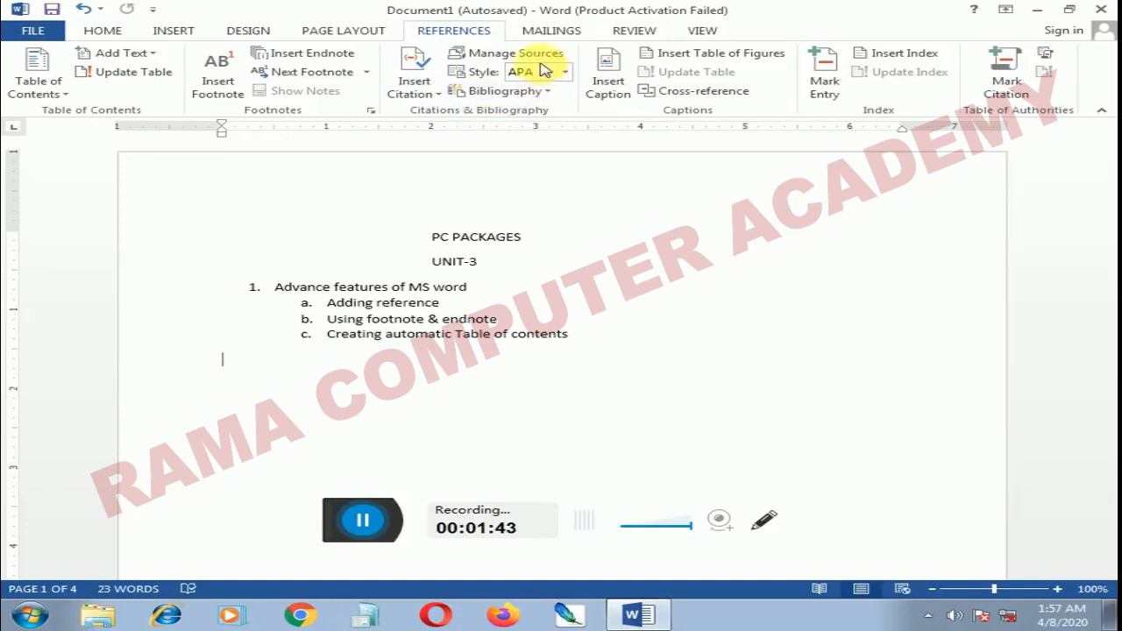
Step: Glance at Manage Sources, then begin a new APA Book source via Insert Citation
{"action": "left_click", "coordinate": [517, 54]}
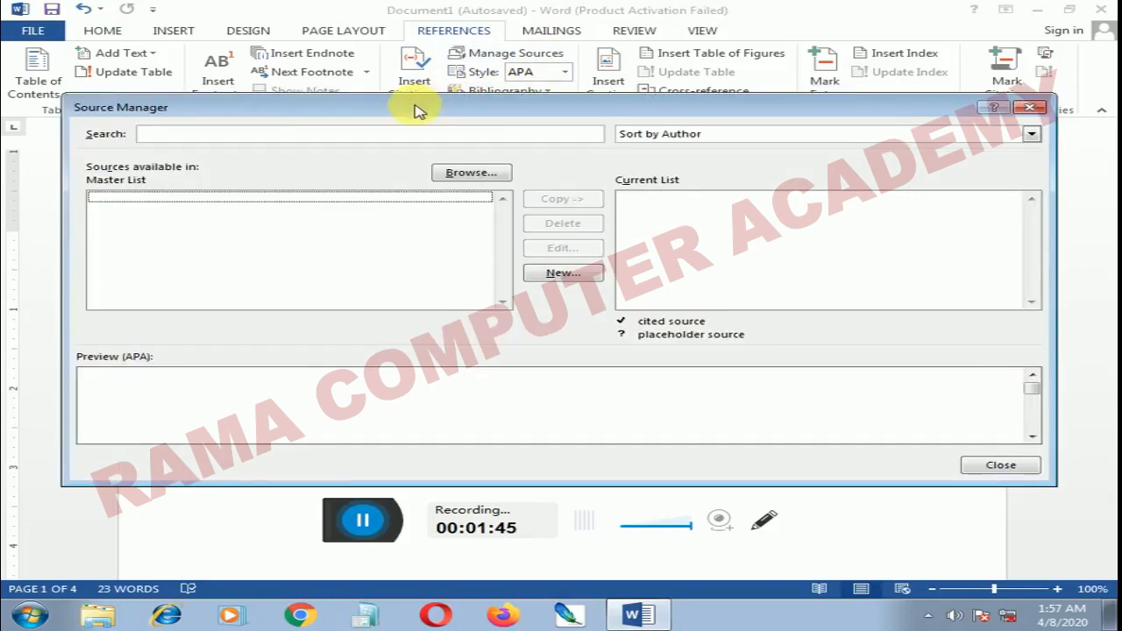
{"action": "left_click", "coordinate": [1025, 107]}
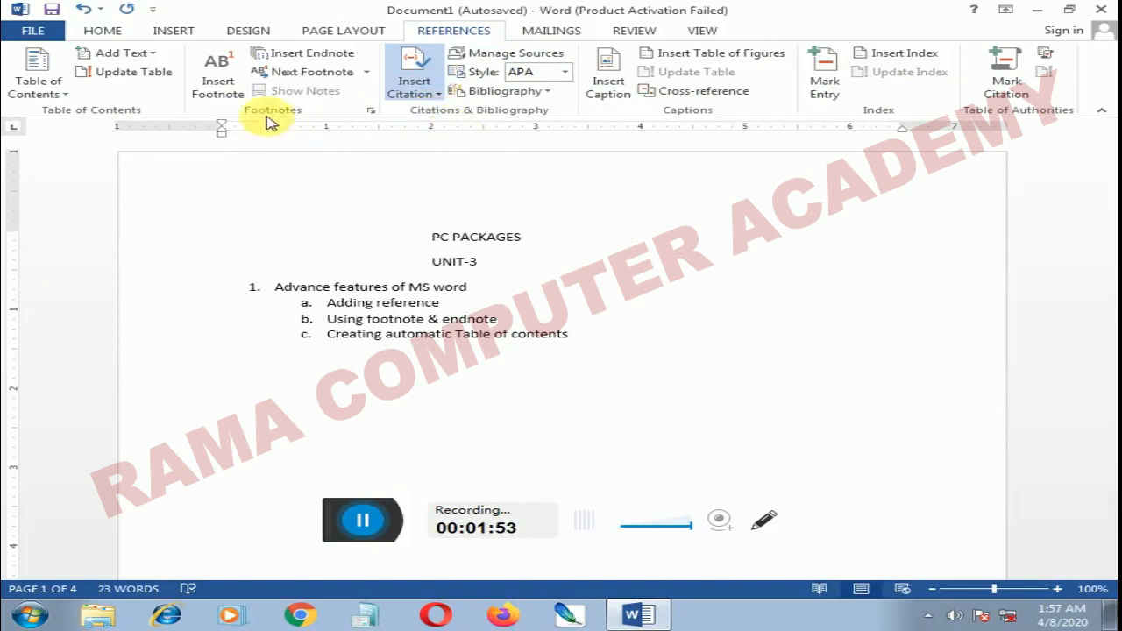
{"action": "left_click", "coordinate": [441, 118]}
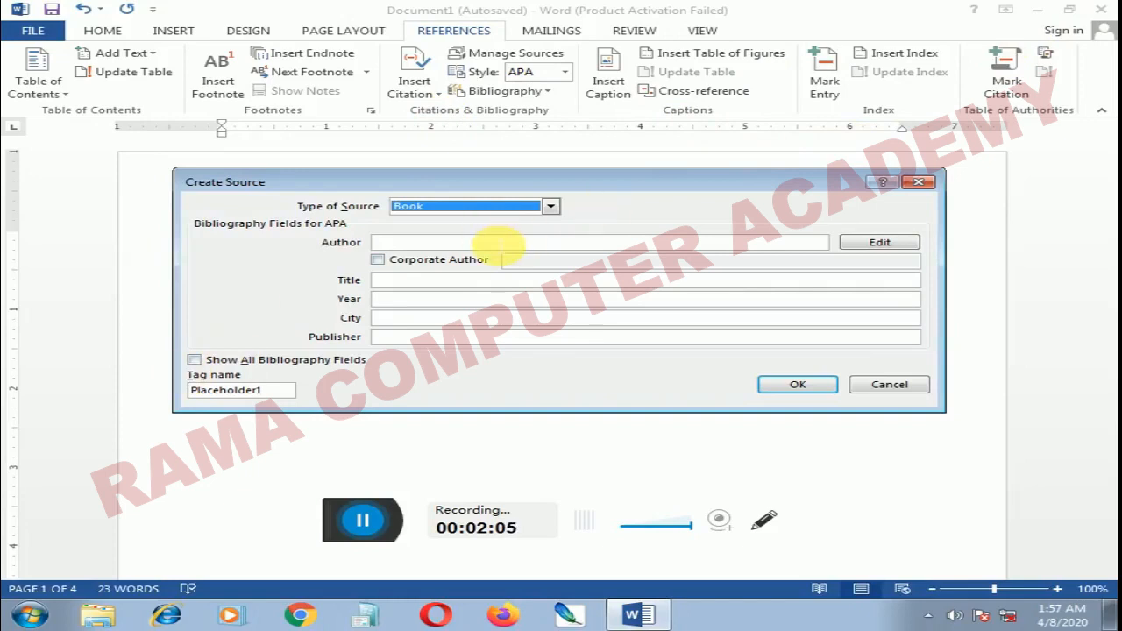
Step: Enter the book author's full name in the Author field
{"action": "left_click", "coordinate": [496, 244]}
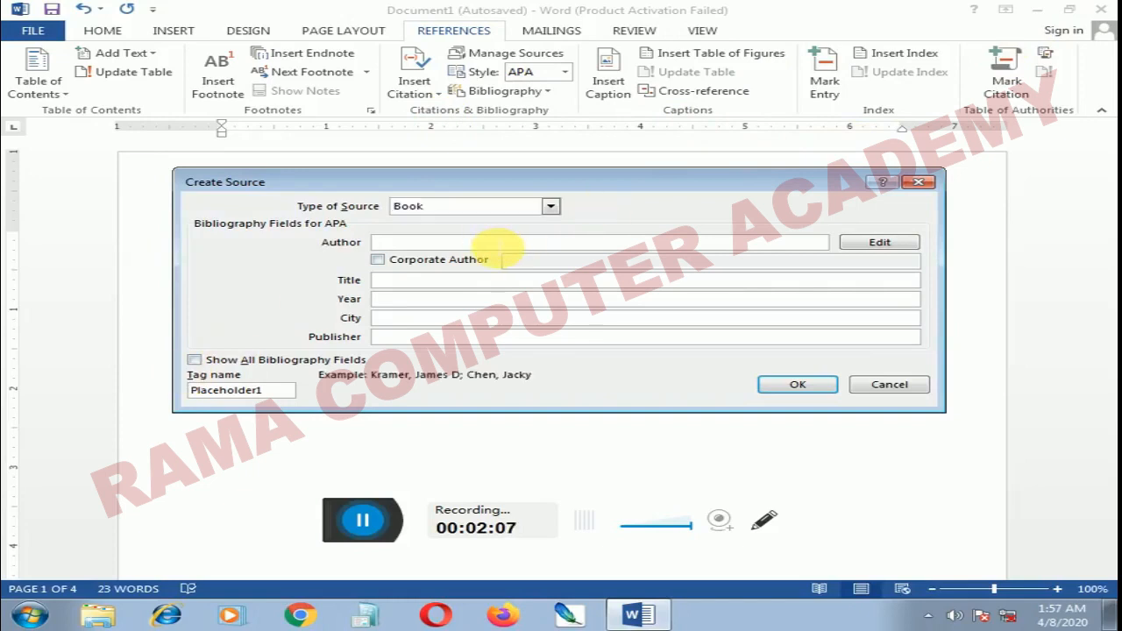
{"action": "type", "text": "aam"}
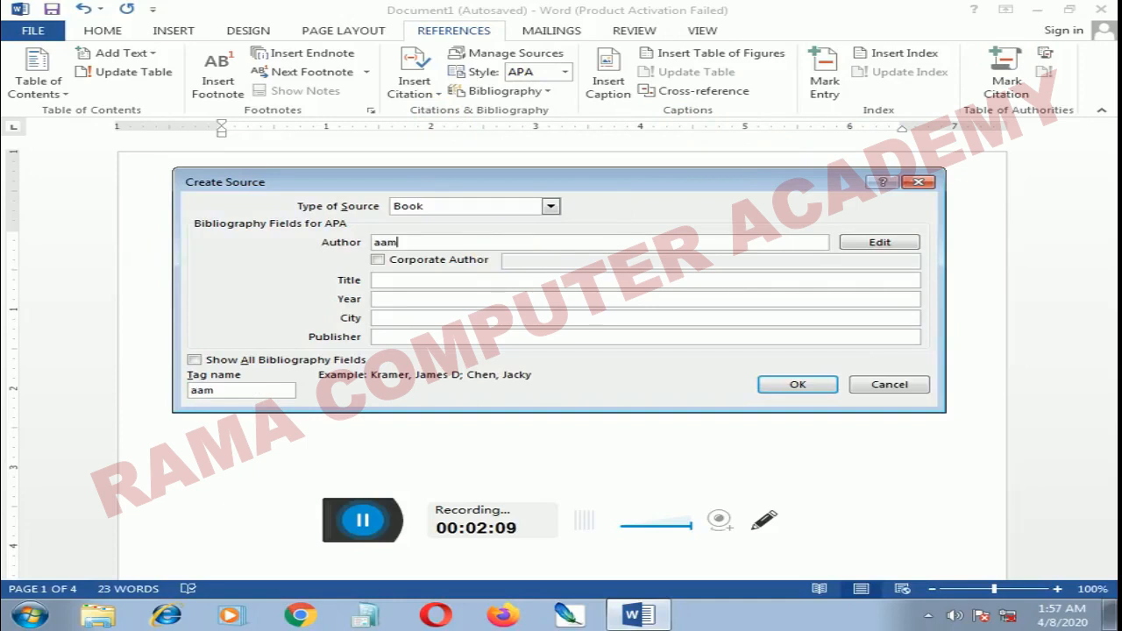
{"action": "key", "text": "BackSpace"}
{"action": "key", "text": "BackSpace"}
{"action": "key", "text": "BackSpace"}
{"action": "key", "text": "BackSpace"}
{"action": "type", "text": "amit veer"}
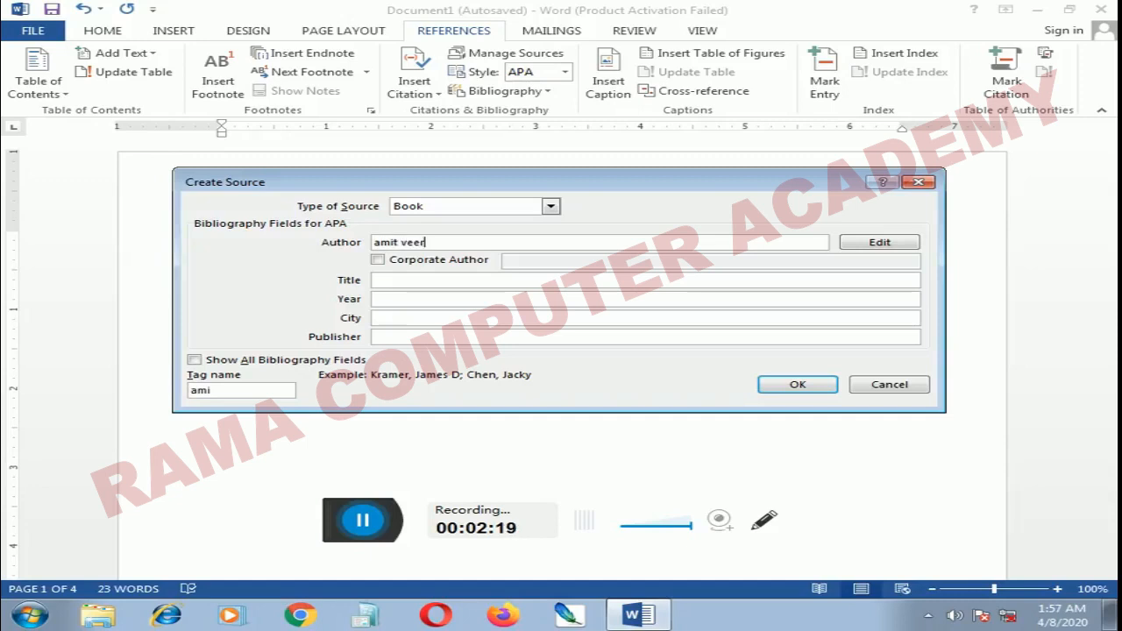
{"action": "key", "text": "BackSpace"}
{"action": "key", "text": "BackSpace"}
{"action": "type", "text": "rma"}
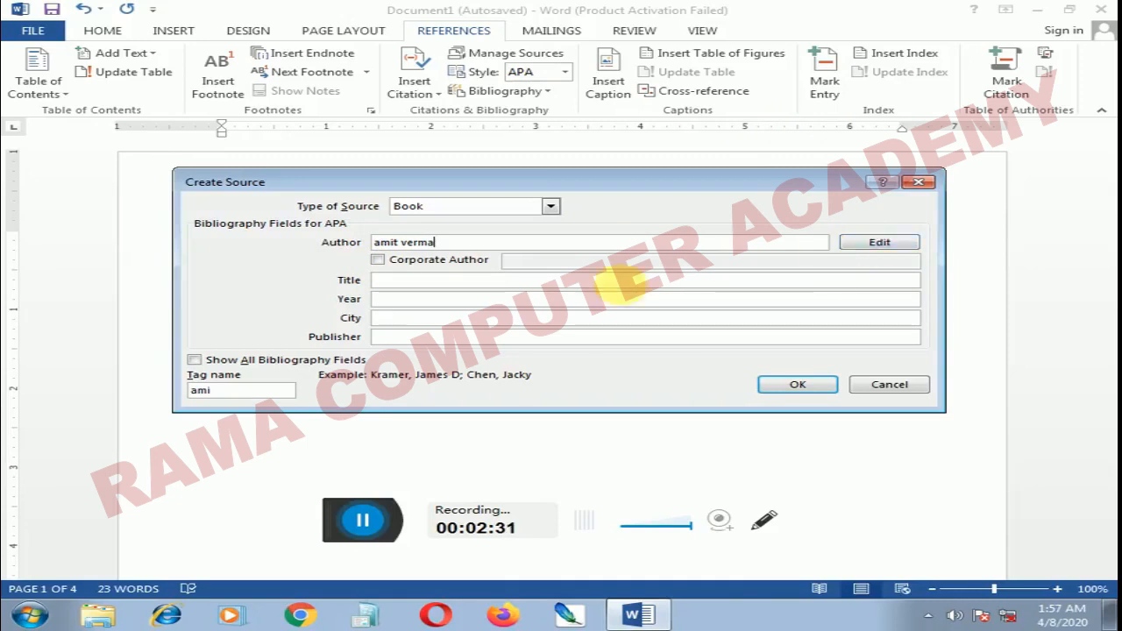
Step: Enter the title 'Bhopal the city of lakes'
{"action": "left_click", "coordinate": [472, 284]}
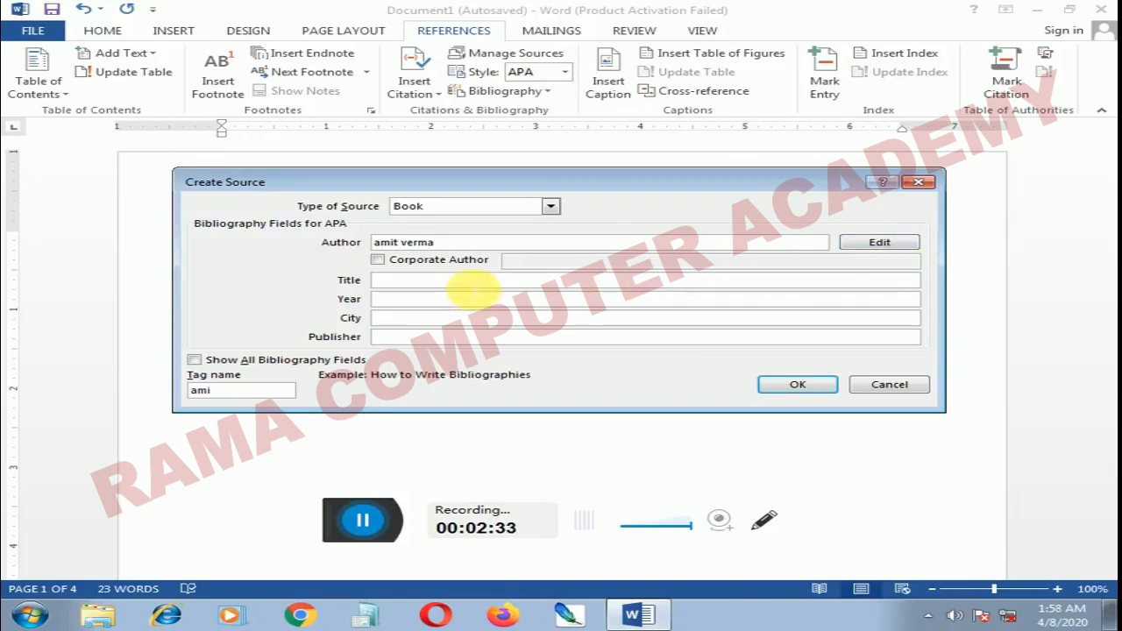
{"action": "type", "text": "Bho"}
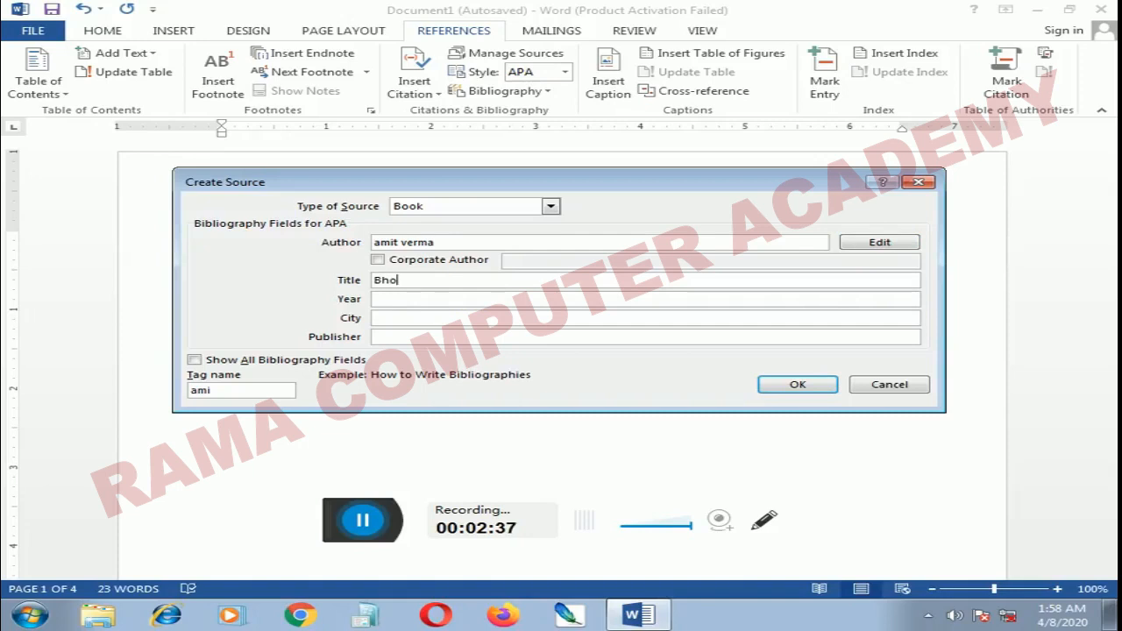
{"action": "type", "text": "p"}
{"action": "type", "text": "s"}
{"action": "type", "text": "a"}
{"action": "type", "text": "l "}
{"action": "type", "text": "h"}
{"action": "key", "text": "BackSpace"}
{"action": "type", "text": "t"}
{"action": "type", "text": "he "}
{"action": "type", "text": "s"}
{"action": "key", "text": "BackSpace"}
{"action": "key", "text": "BackSpace"}
{"action": "type", "text": "city"}
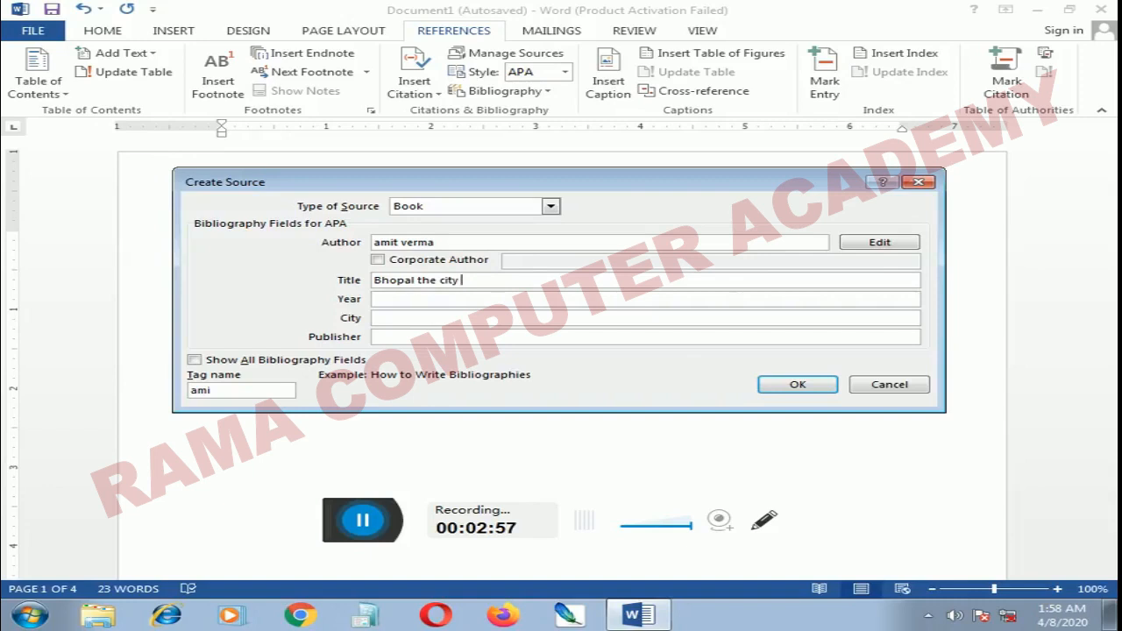
{"action": "type", "text": " of lakes"}
Step: Fill in Year 2016, City bhopal and Publisher 'raj publisher'
{"action": "left_click", "coordinate": [480, 299]}
{"action": "type", "text": "201"}
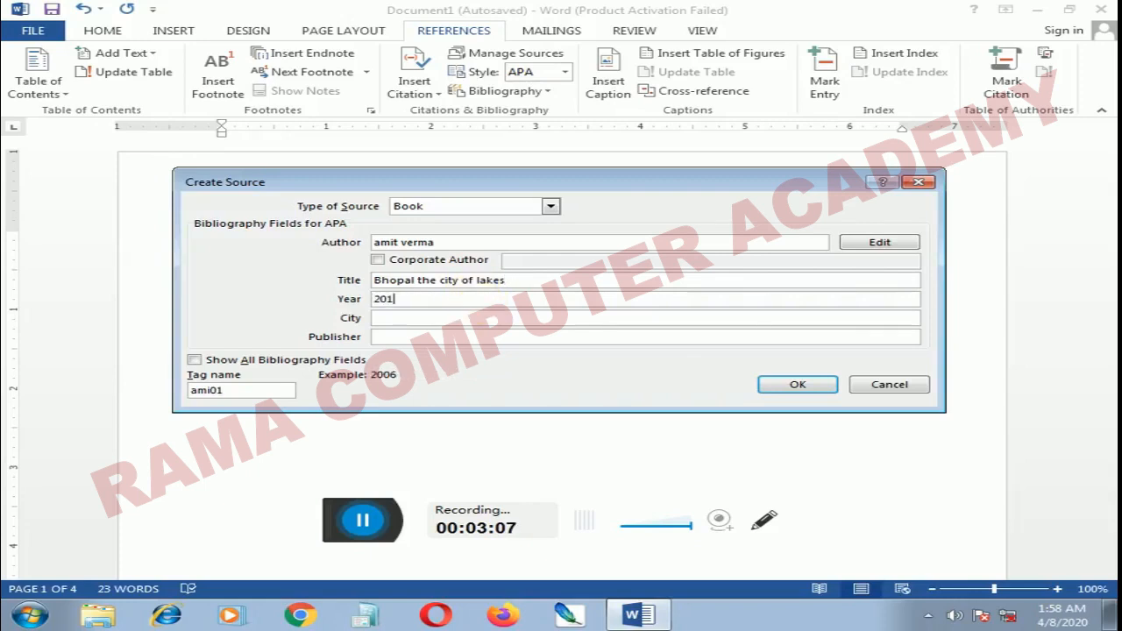
{"action": "type", "text": "6"}
{"action": "left_click", "coordinate": [446, 319]}
{"action": "type", "text": "b"}
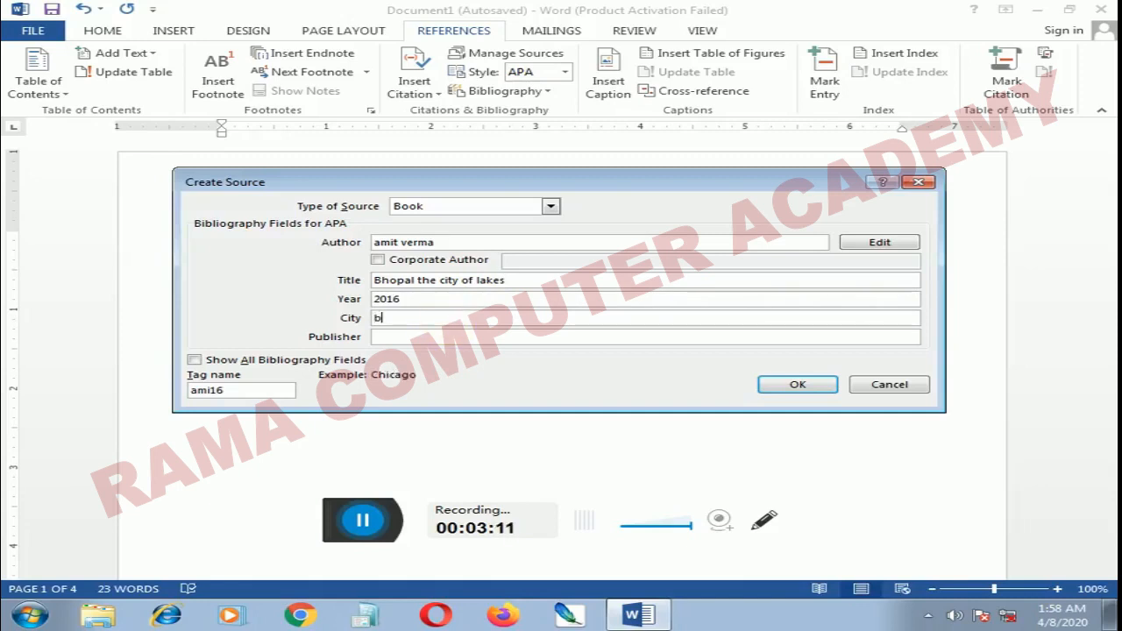
{"action": "type", "text": "hopal"}
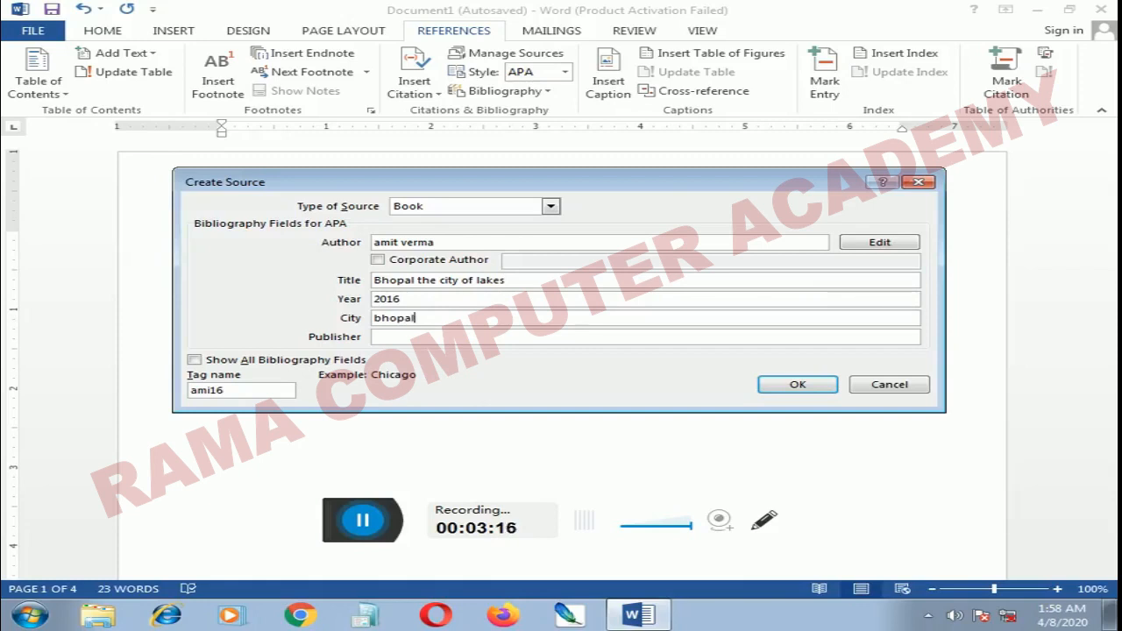
{"action": "left_click", "coordinate": [457, 339]}
{"action": "type", "text": "ra"}
{"action": "type", "text": "j p"}
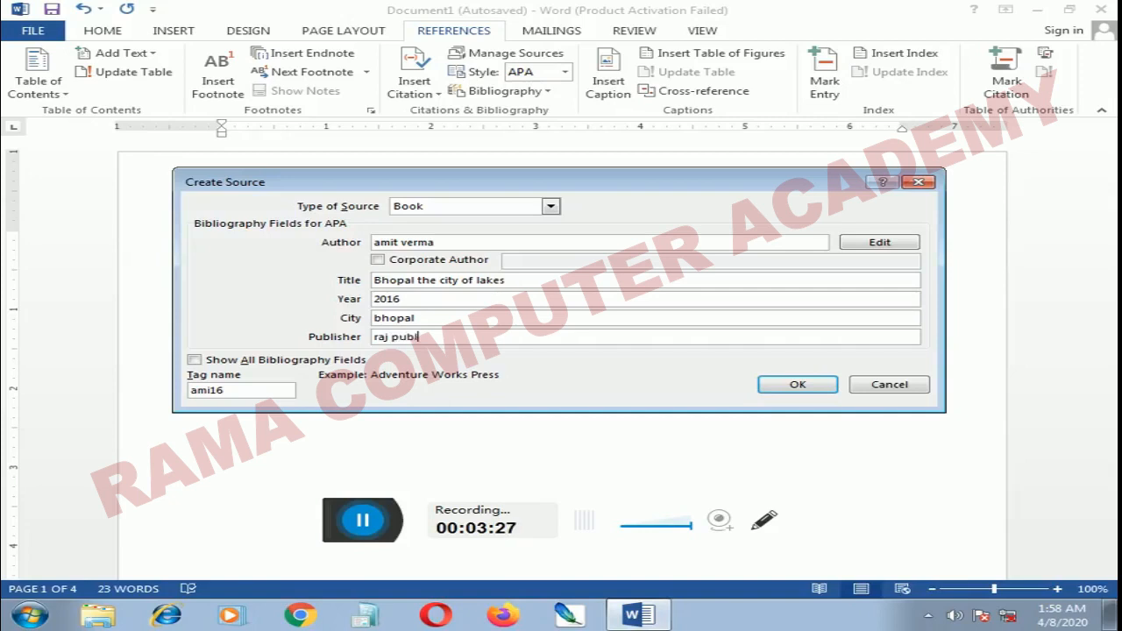
{"action": "type", "text": "ublisher"}
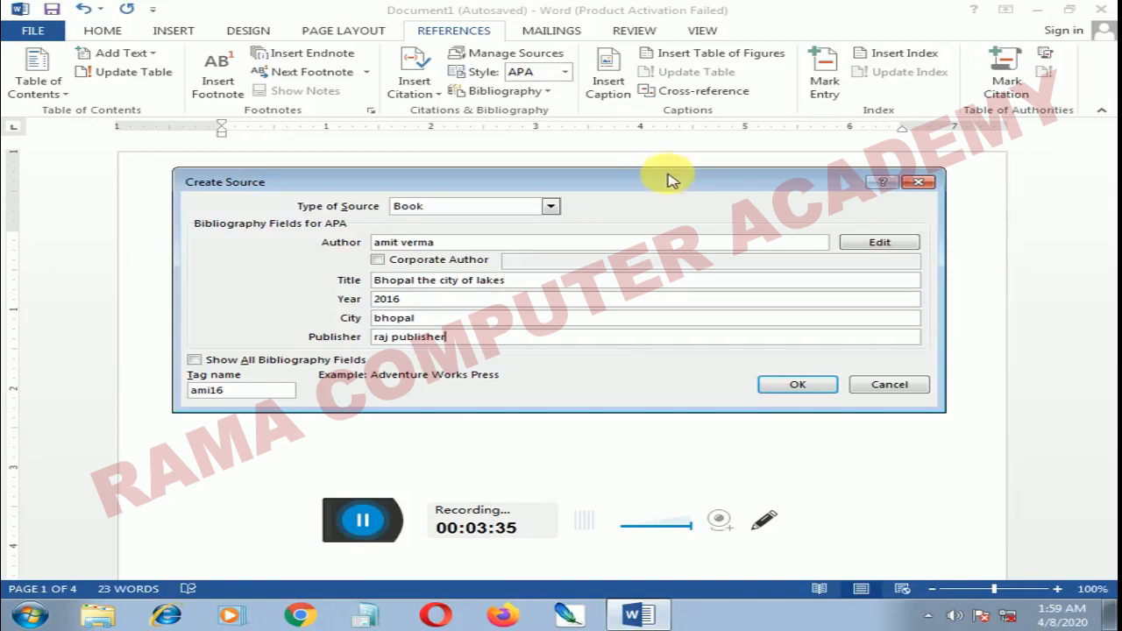
Step: Review all bibliography fields, then save the source to insert its APA author-2016 citation
{"action": "left_click", "coordinate": [195, 361]}
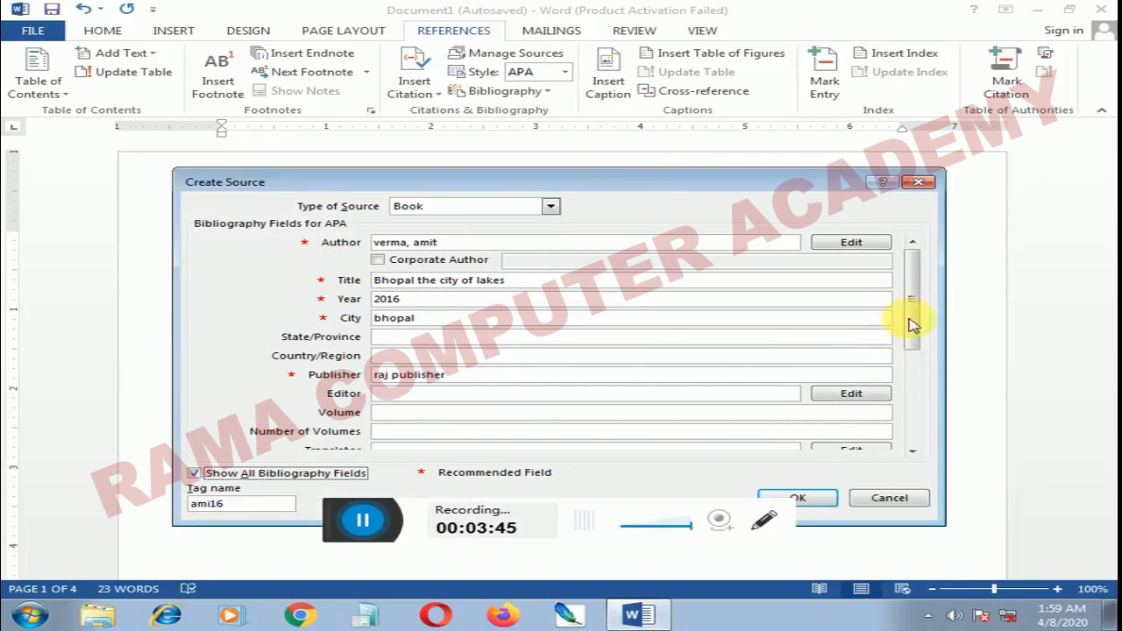
{"action": "left_click_drag", "start_coordinate": [917, 294], "coordinate": [911, 388]}
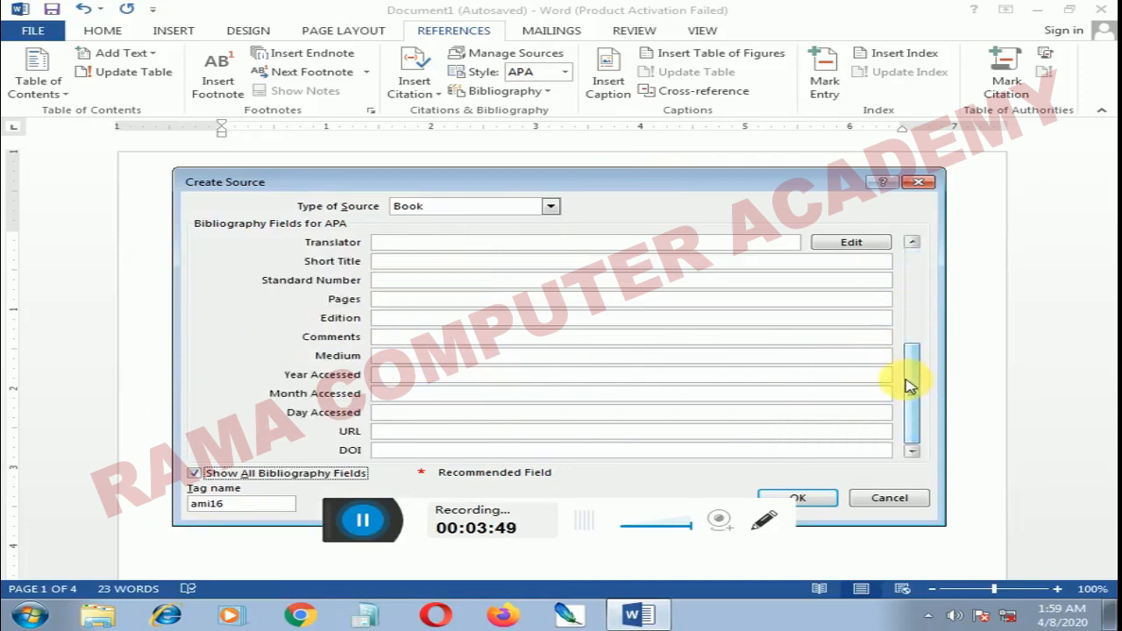
{"action": "left_click_drag", "start_coordinate": [915, 376], "coordinate": [888, 283]}
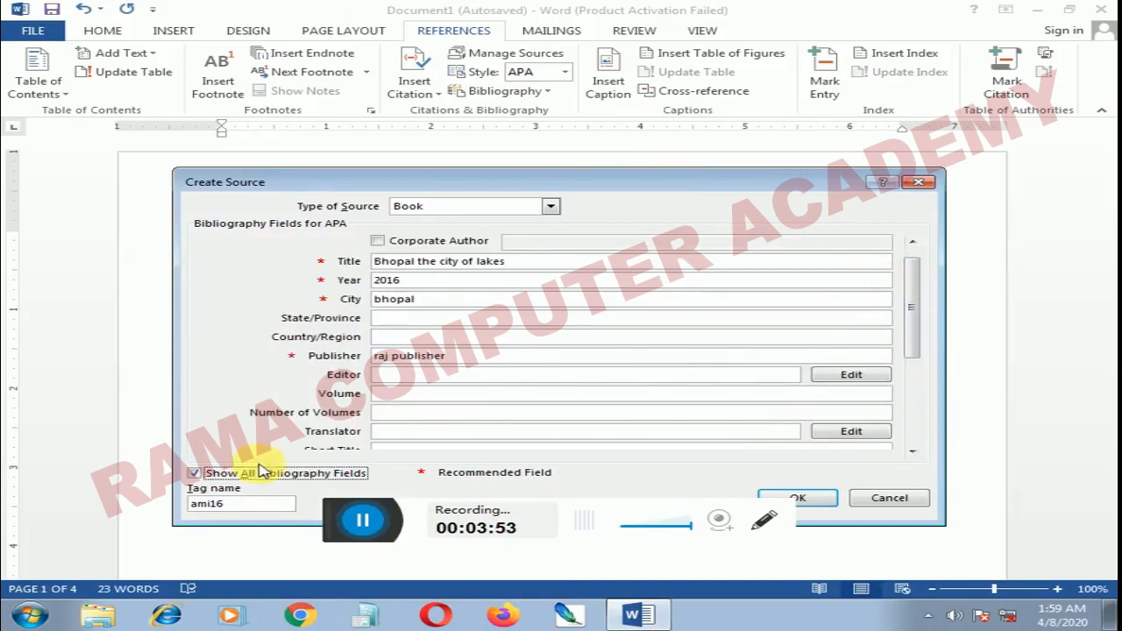
{"action": "left_click", "coordinate": [195, 473]}
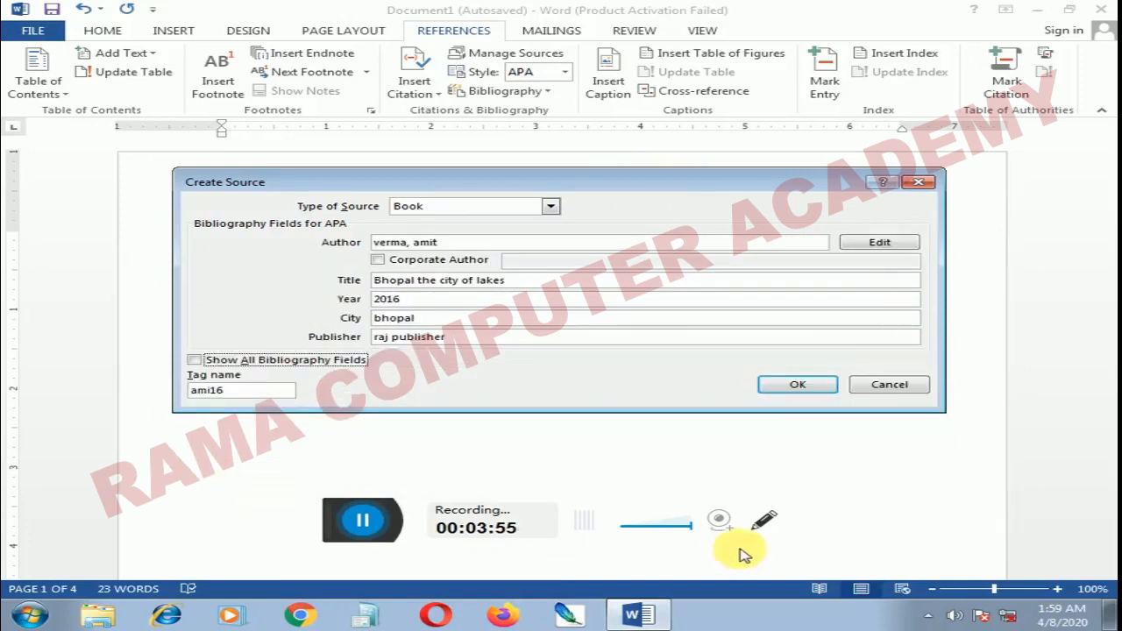
{"action": "left_click", "coordinate": [813, 391]}
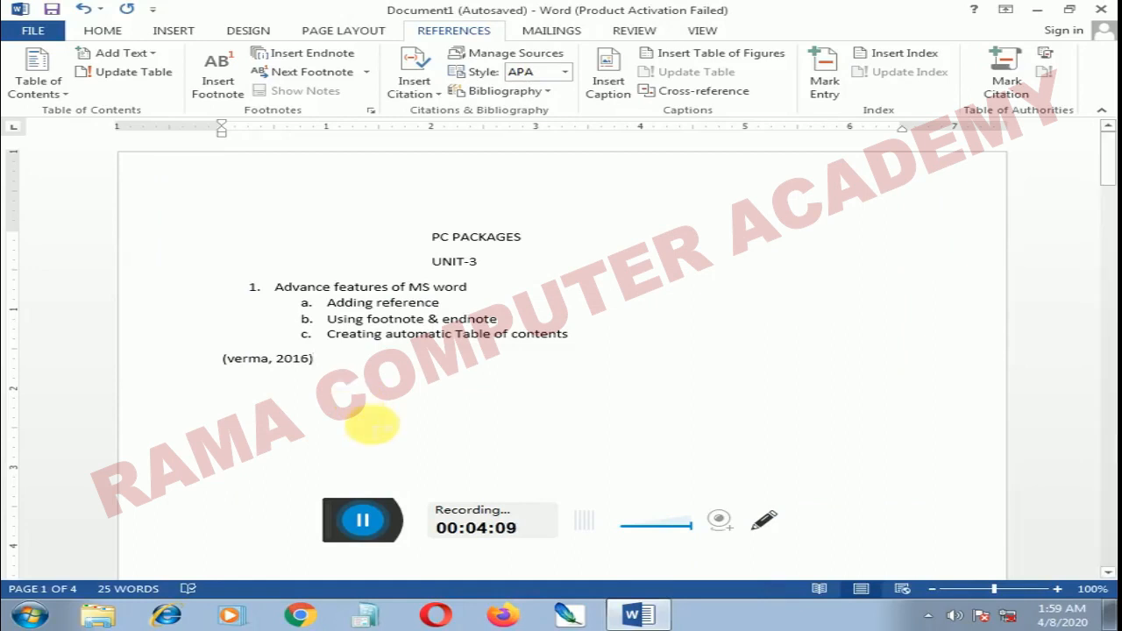
Step: Start a new empty line below the in-text citation
{"action": "key", "text": "Return"}
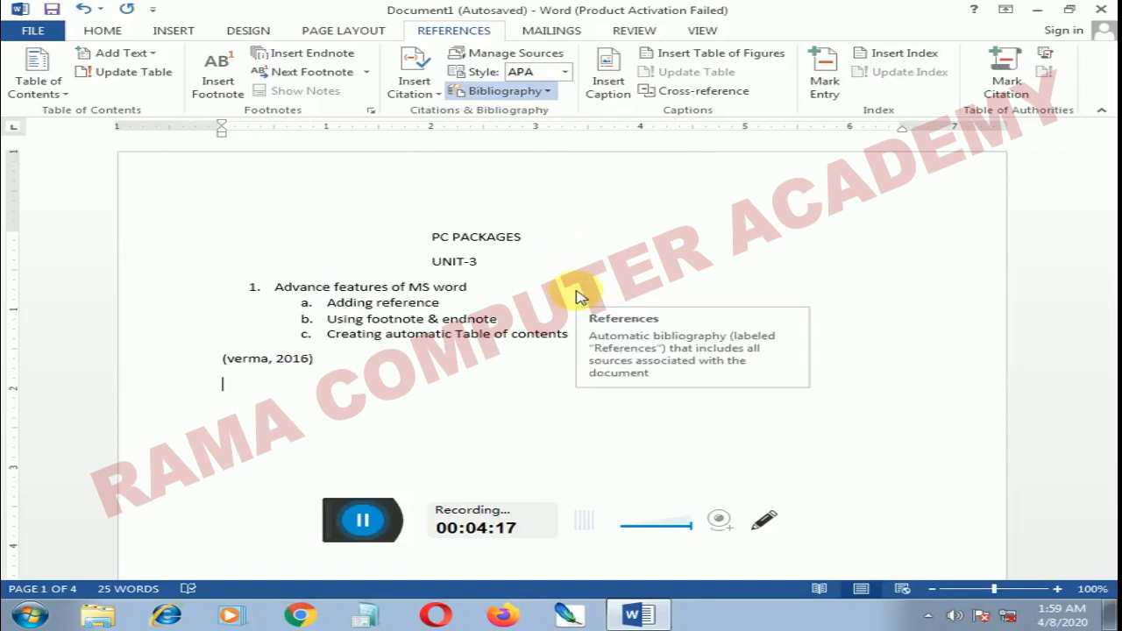
{"action": "left_click", "coordinate": [545, 188]}
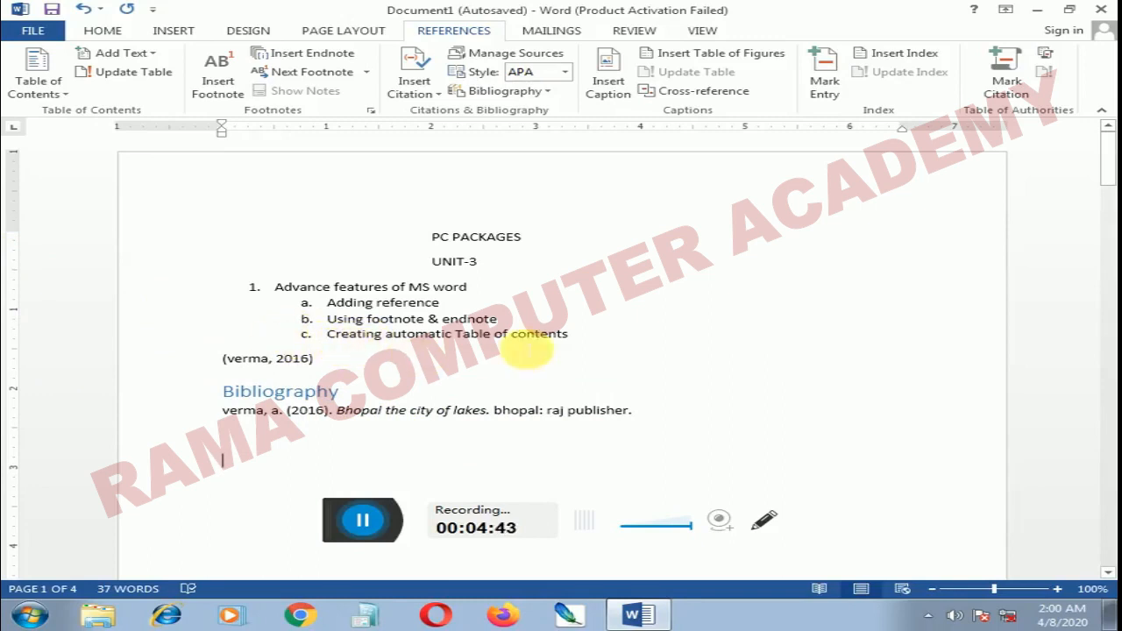
{"action": "scroll", "coordinate": [408, 371], "scroll_direction": "down", "scroll_amount": 1}
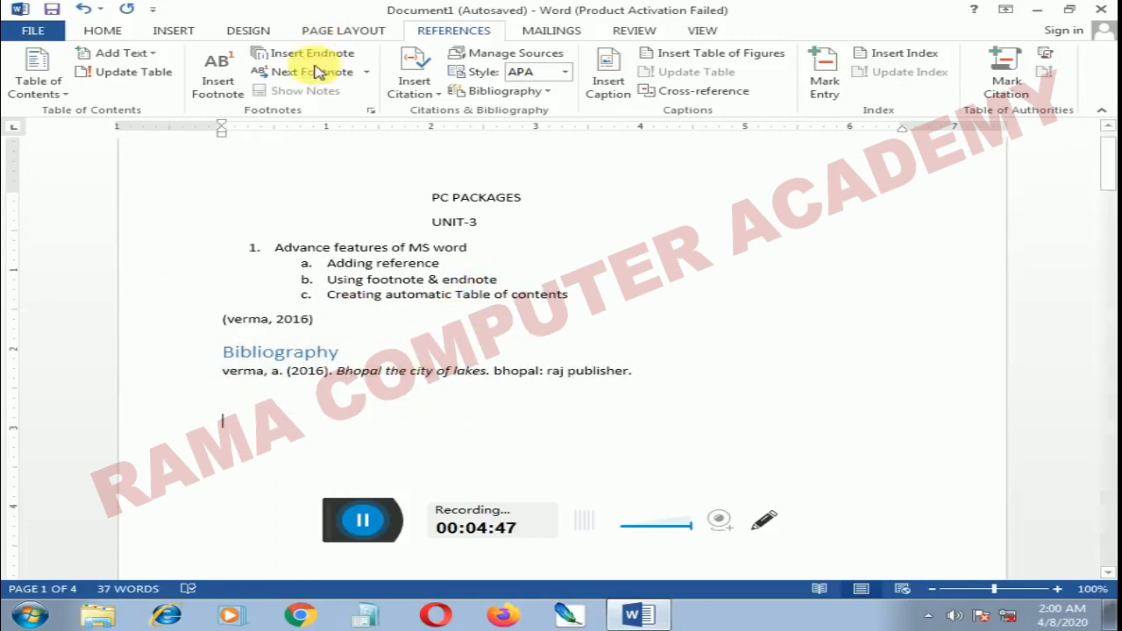
Step: Create a new blank document and add empty lines toward page 2
{"action": "left_click", "coordinate": [26, 35]}
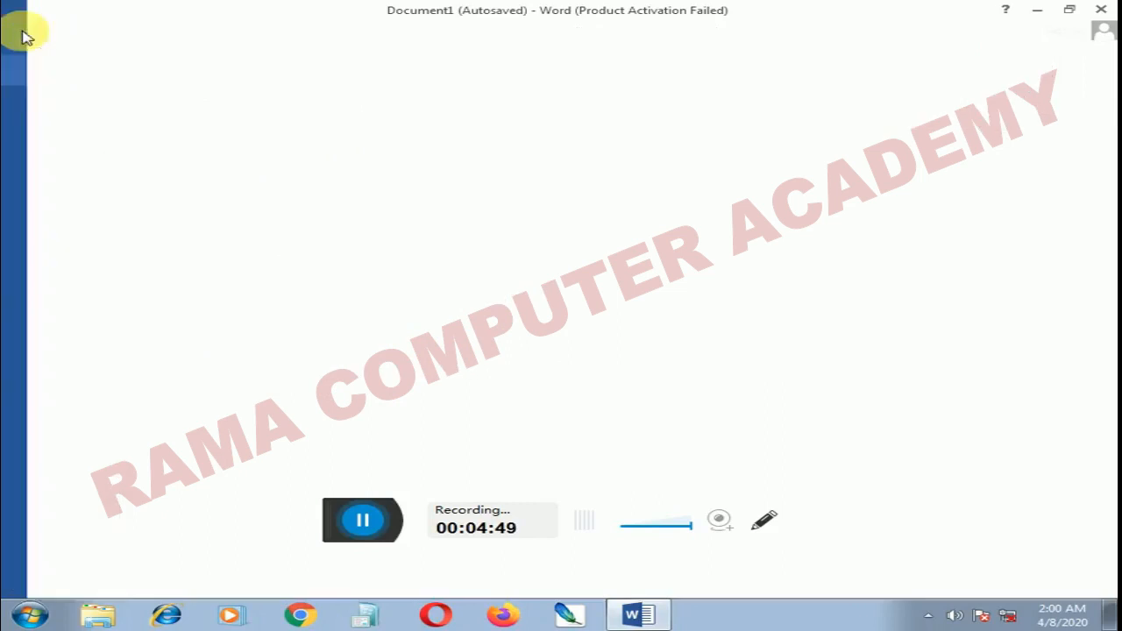
{"action": "left_click", "coordinate": [70, 107]}
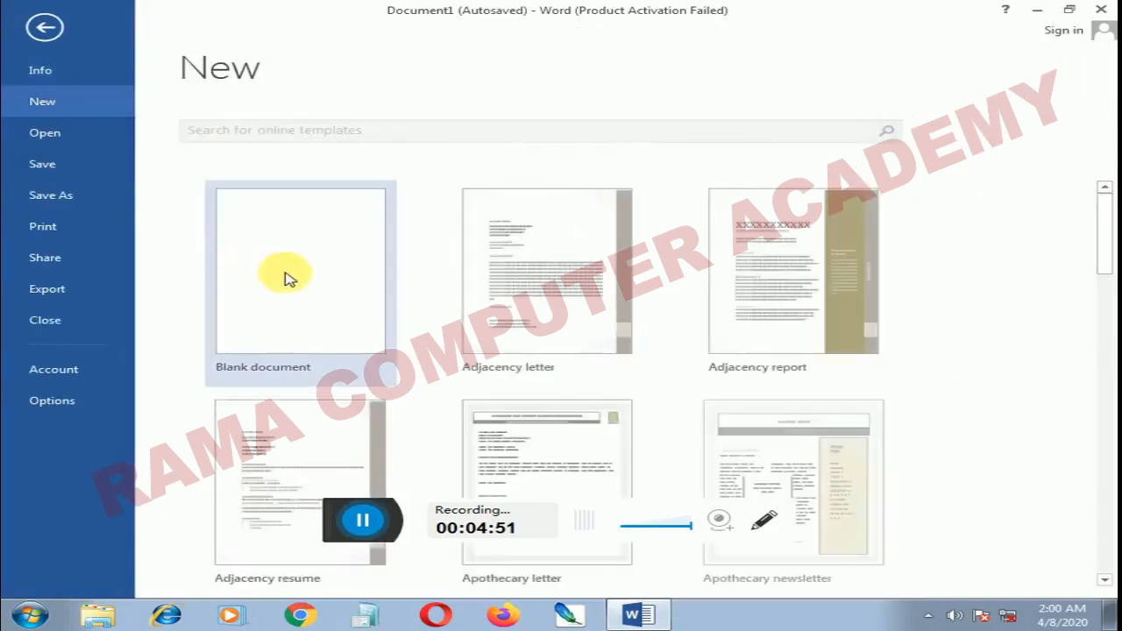
{"action": "left_click", "coordinate": [283, 275]}
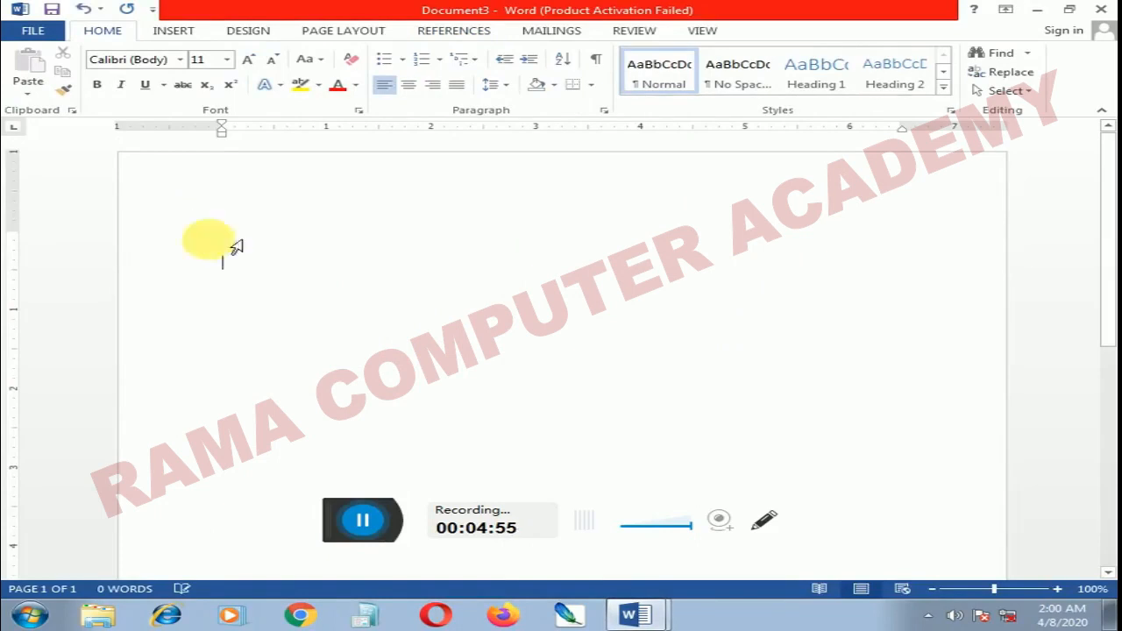
{"action": "key", "text": "Return"}
{"action": "key", "text": "Return"}
{"action": "key", "text": "Return"}
{"action": "key", "text": "Return"}
{"action": "key", "text": "Return"}
{"action": "key", "text": "Return"}
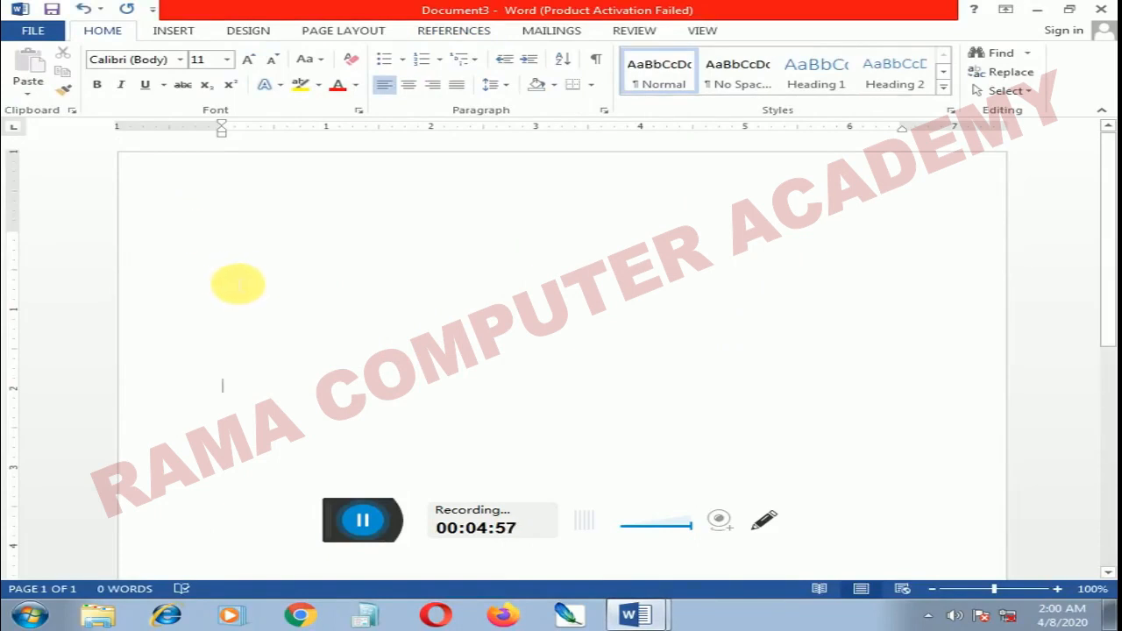
{"action": "key", "text": "Return"}
{"action": "key", "text": "Return"}
{"action": "key", "text": "Return"}
{"action": "key", "text": "Return"}
{"action": "key", "text": "Return"}
{"action": "key", "text": "Return"}
{"action": "key", "text": "Return"}
{"action": "key", "text": "Return"}
{"action": "key", "text": "Return"}
{"action": "key", "text": "Return"}
{"action": "key", "text": "Return"}
{"action": "key", "text": "Return"}
{"action": "key", "text": "Return"}
{"action": "key", "text": "Return"}
{"action": "key", "text": "Return"}
{"action": "key", "text": "Return"}
{"action": "key", "text": "Return"}
{"action": "key", "text": "Return"}
{"action": "key", "text": "Return"}
{"action": "key", "text": "Return"}
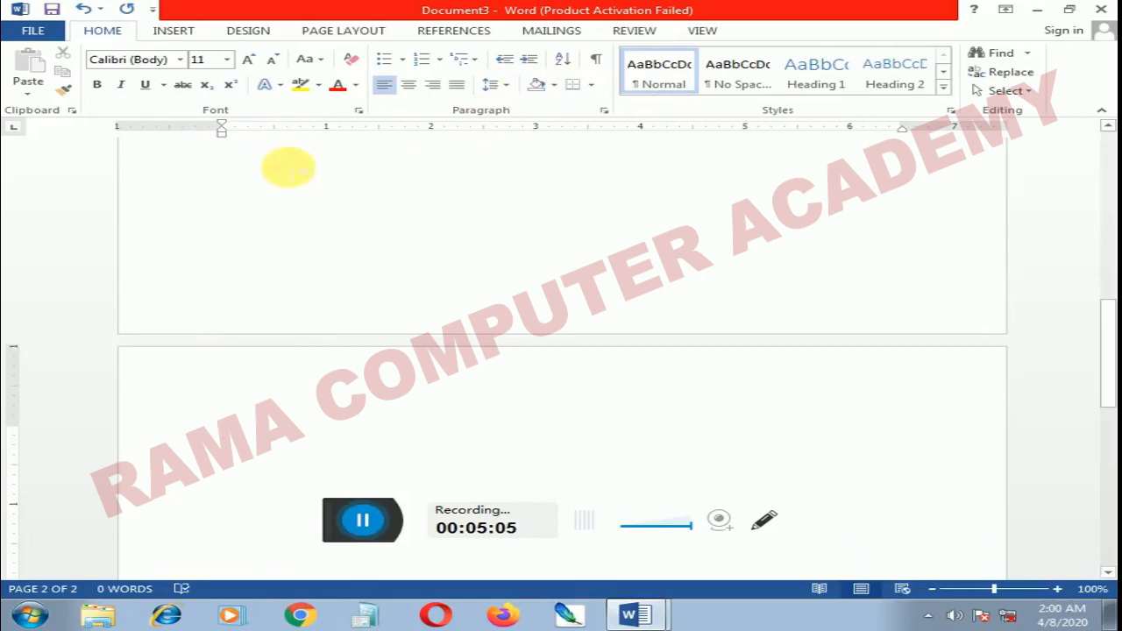
Step: Type the heading Unit-1 in Heading 1 style
{"action": "left_click", "coordinate": [817, 80]}
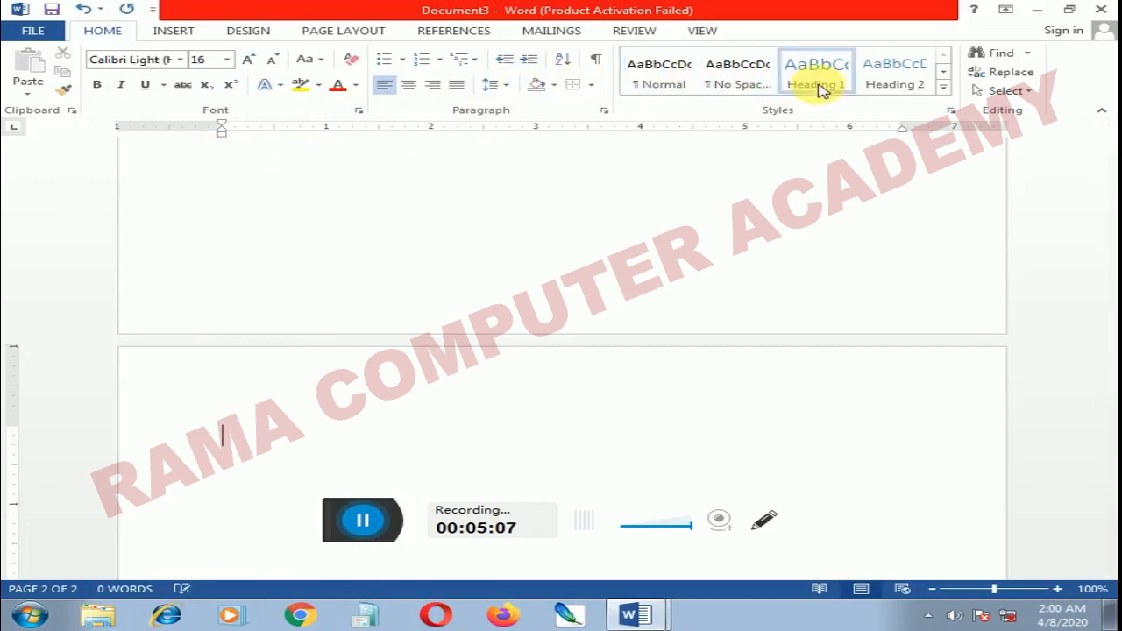
{"action": "key", "text": "Tab"}
{"action": "key", "text": "Tab"}
{"action": "key", "text": "Tab"}
{"action": "key", "text": "Tab"}
{"action": "key", "text": "BackSpace"}
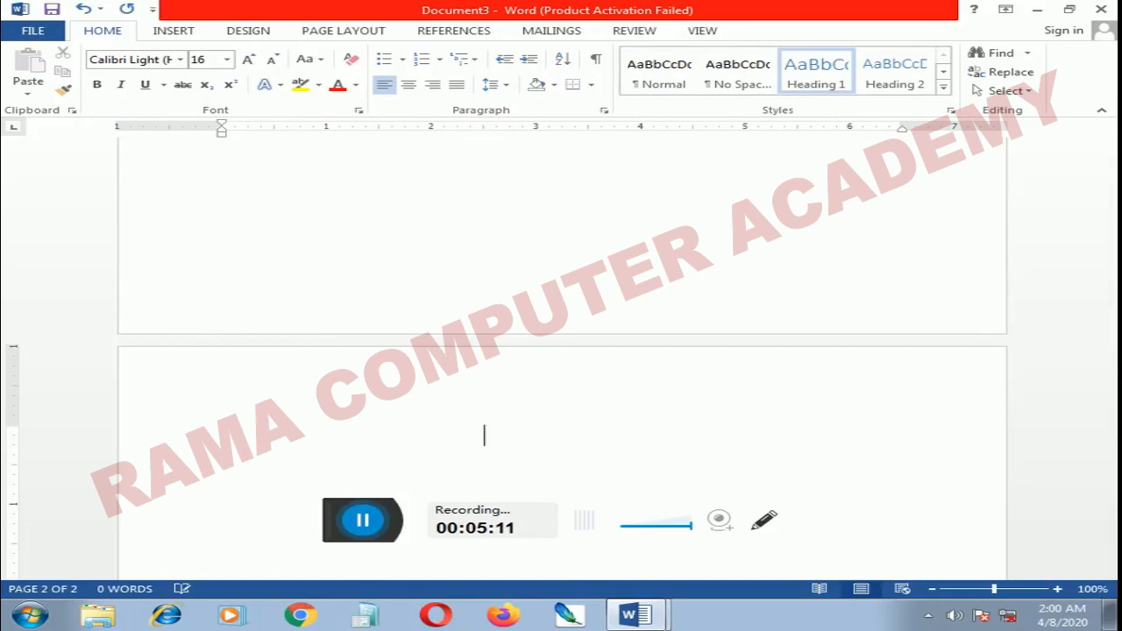
{"action": "type", "text": "Unn"}
{"action": "key", "text": "BackSpace"}
{"action": "key", "text": "BackSpace"}
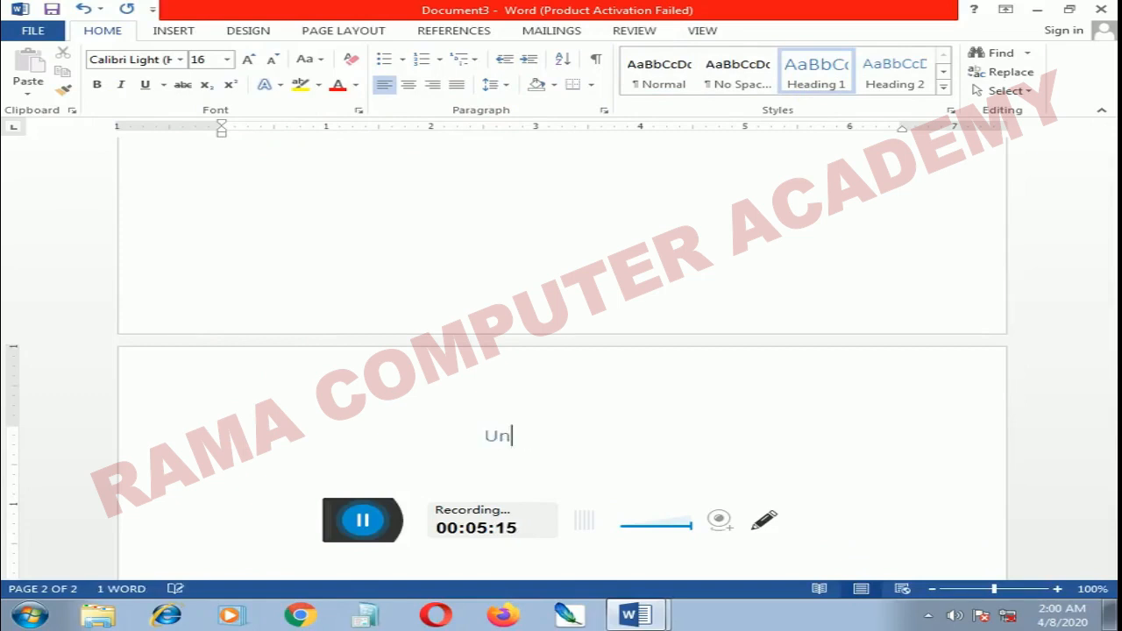
{"action": "type", "text": "it-1"}
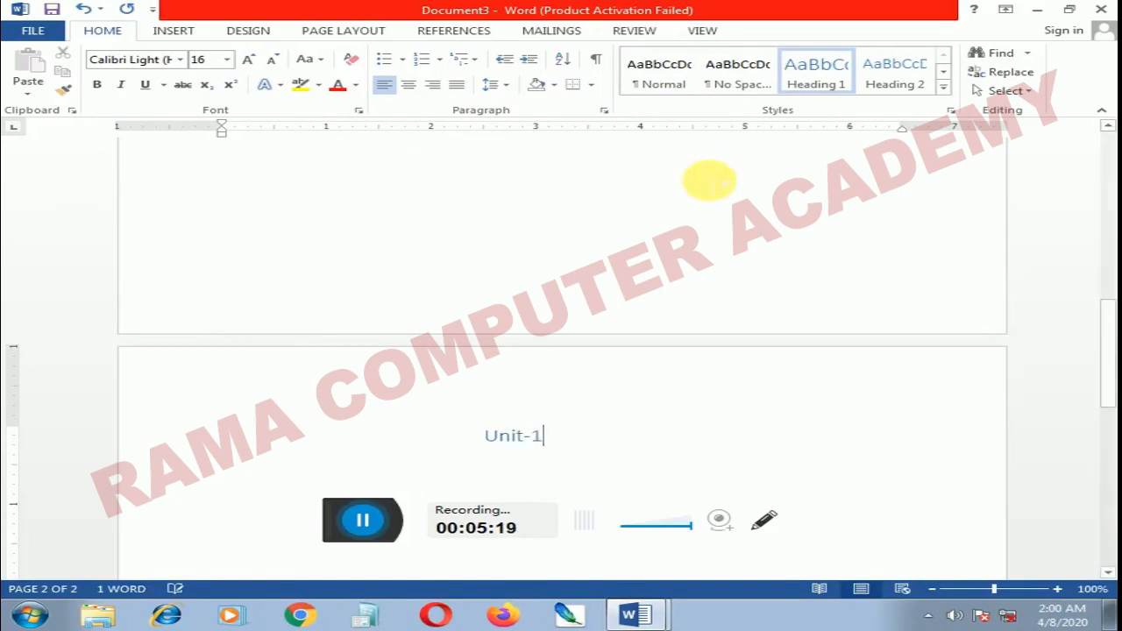
Step: Insert a page break and add Unit-2 as a Heading 1 on page 3
{"action": "scroll", "coordinate": [656, 293], "scroll_direction": "down", "scroll_amount": 5}
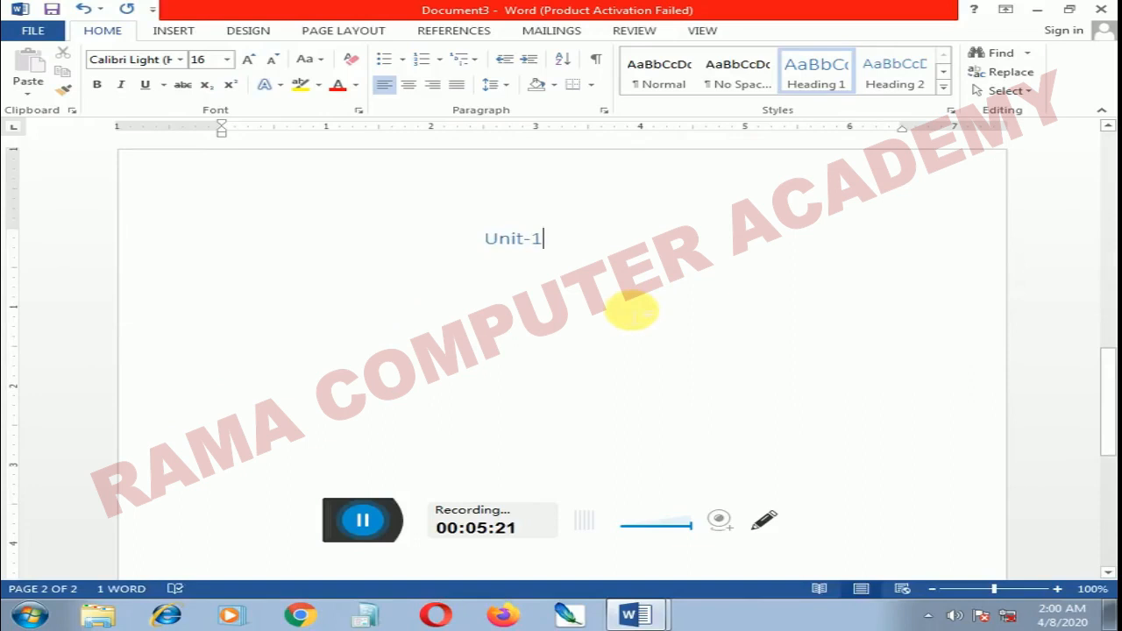
{"action": "key", "text": "ctrl+Return"}
{"action": "scroll", "coordinate": [521, 342], "scroll_direction": "down", "scroll_amount": 1}
{"action": "key", "text": "Tab"}
{"action": "key", "text": "Tab"}
{"action": "key", "text": "Tab"}
{"action": "key", "text": "Tab"}
{"action": "key", "text": "Tab"}
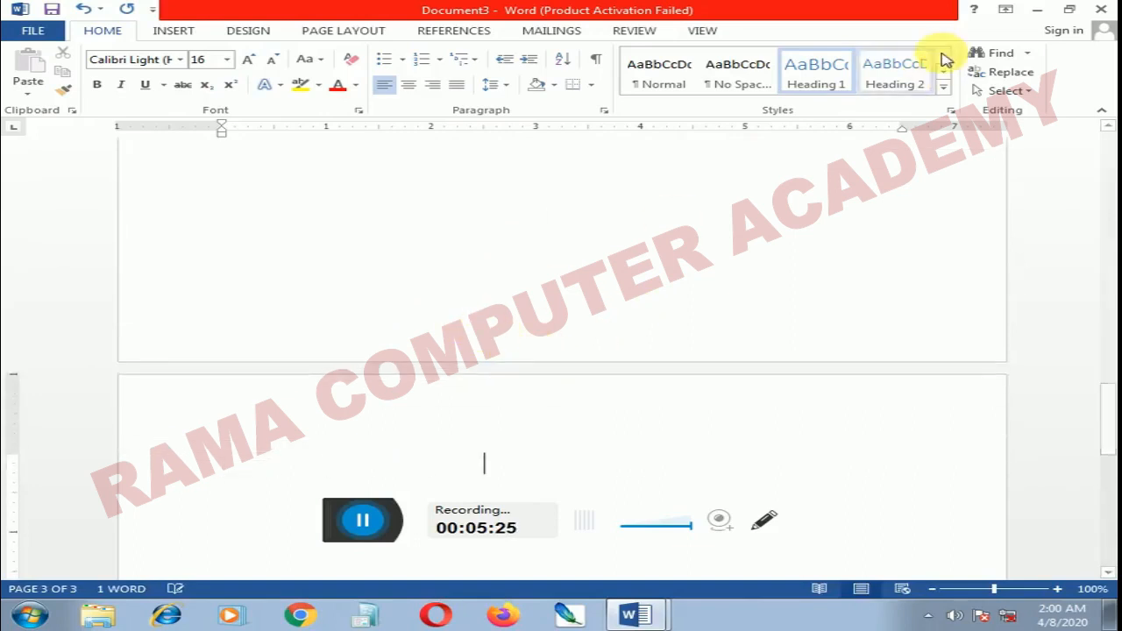
{"action": "left_click", "coordinate": [827, 81]}
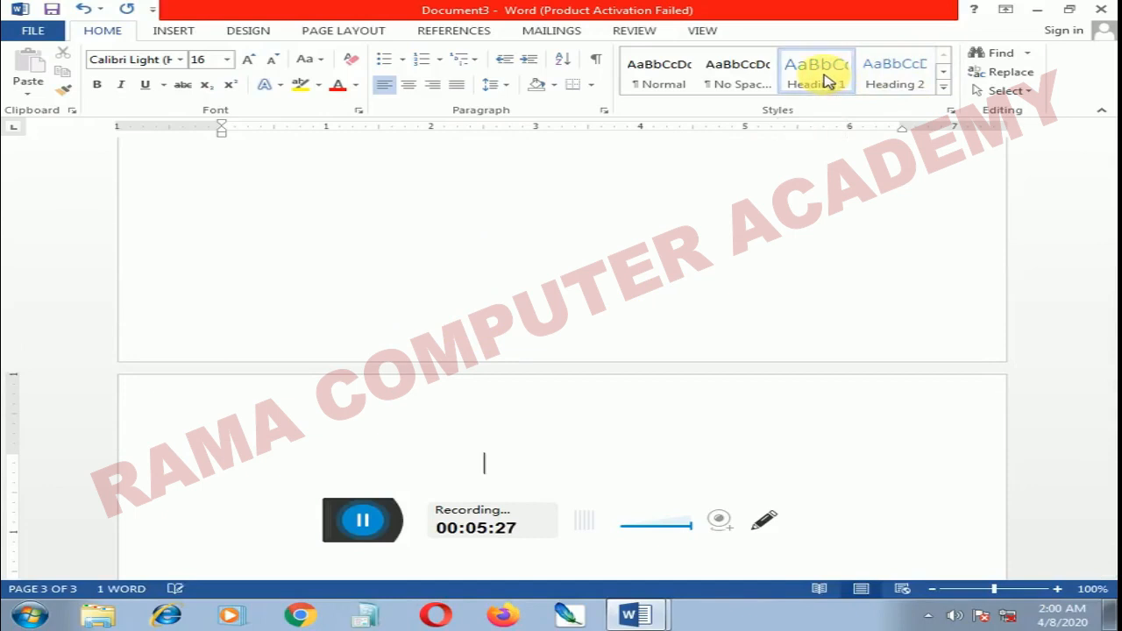
{"action": "type", "text": "U"}
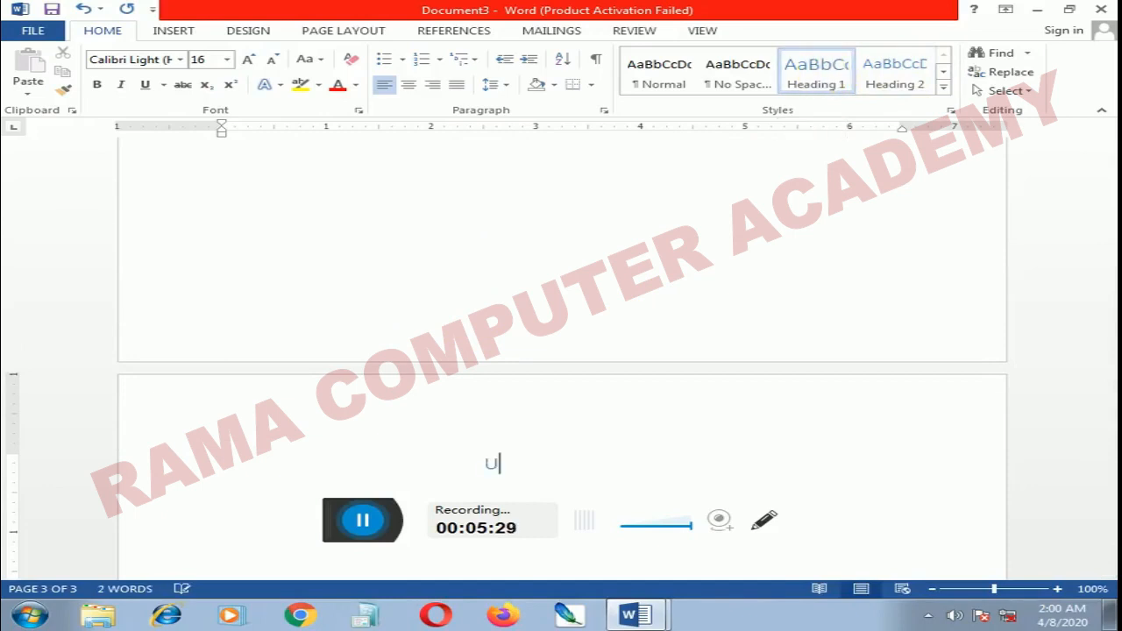
{"action": "type", "text": "nit-2"}
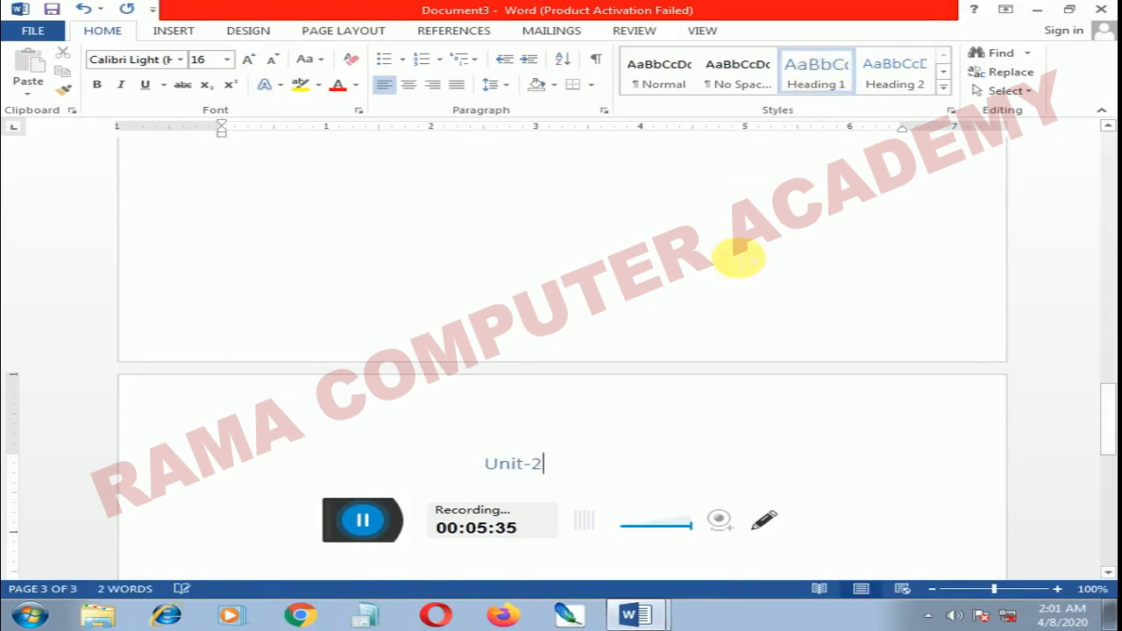
{"action": "scroll", "coordinate": [732, 263], "scroll_direction": "down", "scroll_amount": 3}
{"action": "scroll", "coordinate": [606, 307], "scroll_direction": "up", "scroll_amount": 15}
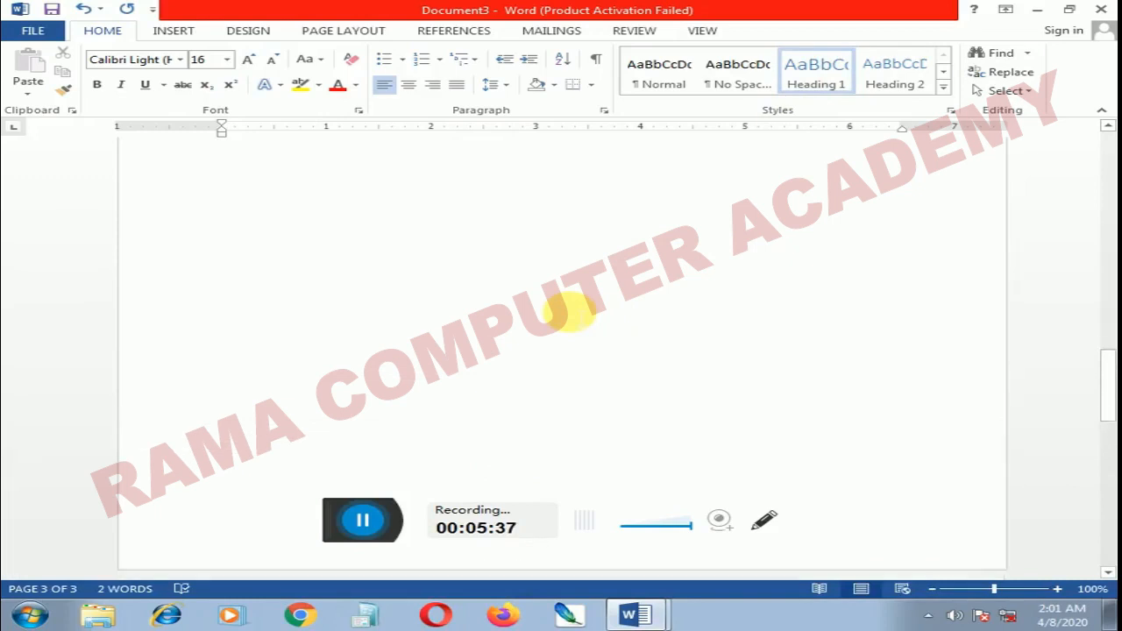
{"action": "scroll", "coordinate": [569, 311], "scroll_direction": "up", "scroll_amount": 10}
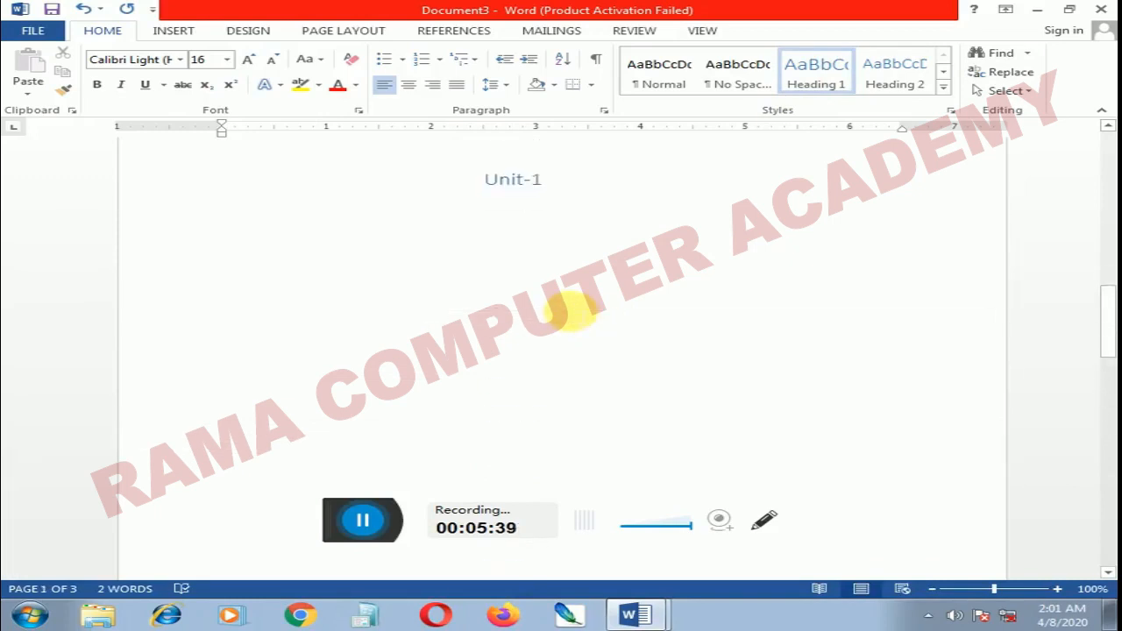
{"action": "scroll", "coordinate": [570, 311], "scroll_direction": "up", "scroll_amount": 15}
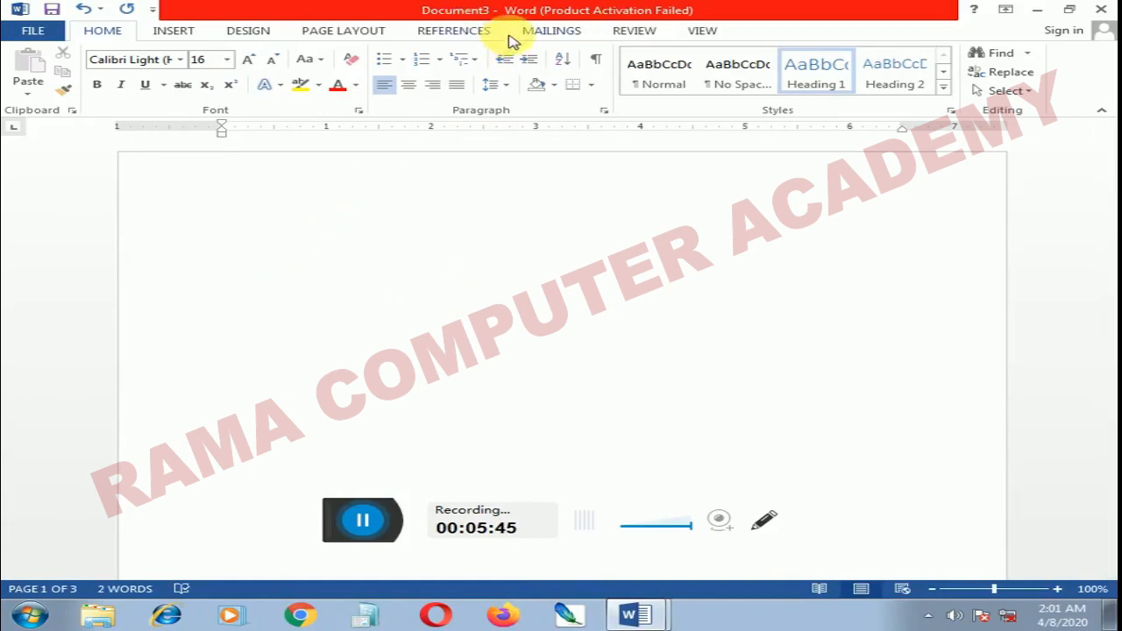
Step: Insert Automatic Table 1 table of contents at the top of page 1
{"action": "left_click", "coordinate": [452, 30]}
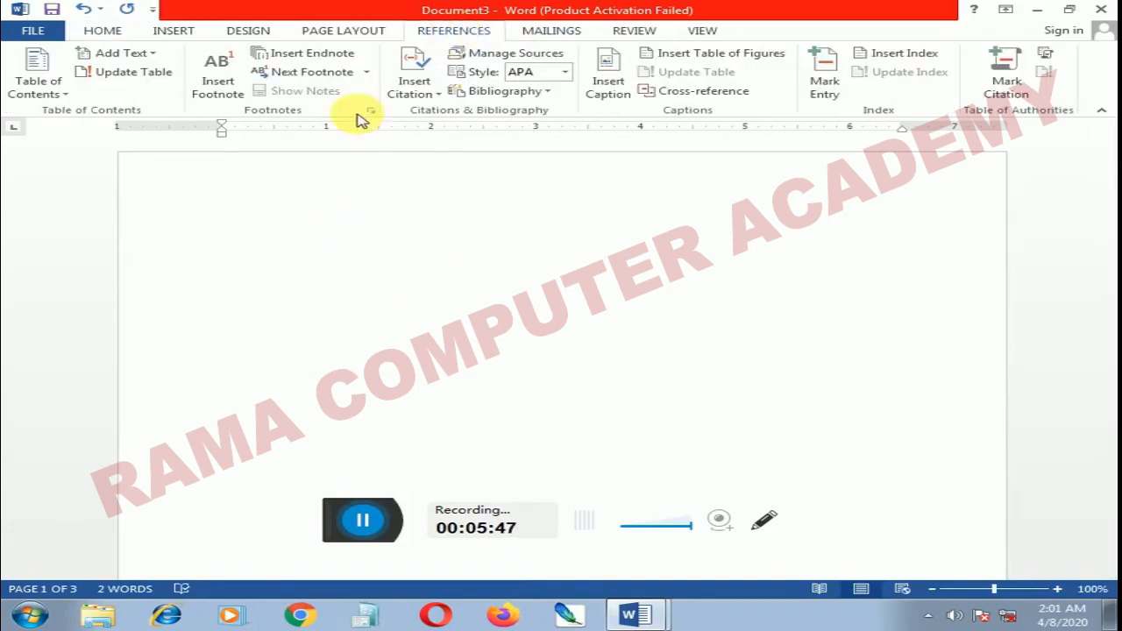
{"action": "left_click", "coordinate": [338, 240]}
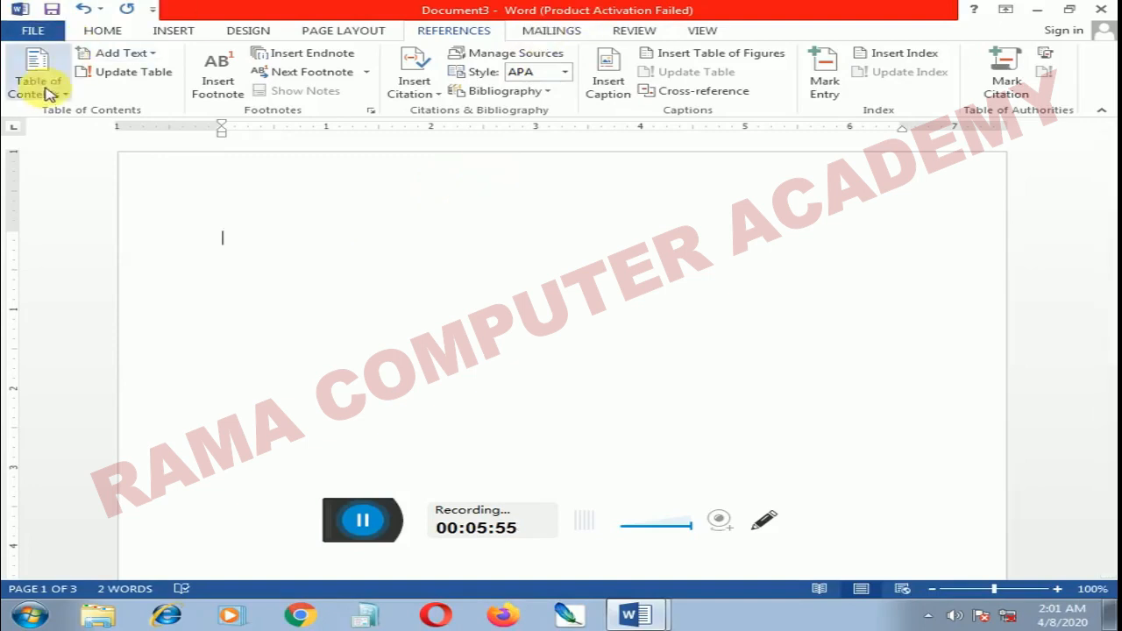
{"action": "left_click", "coordinate": [49, 96]}
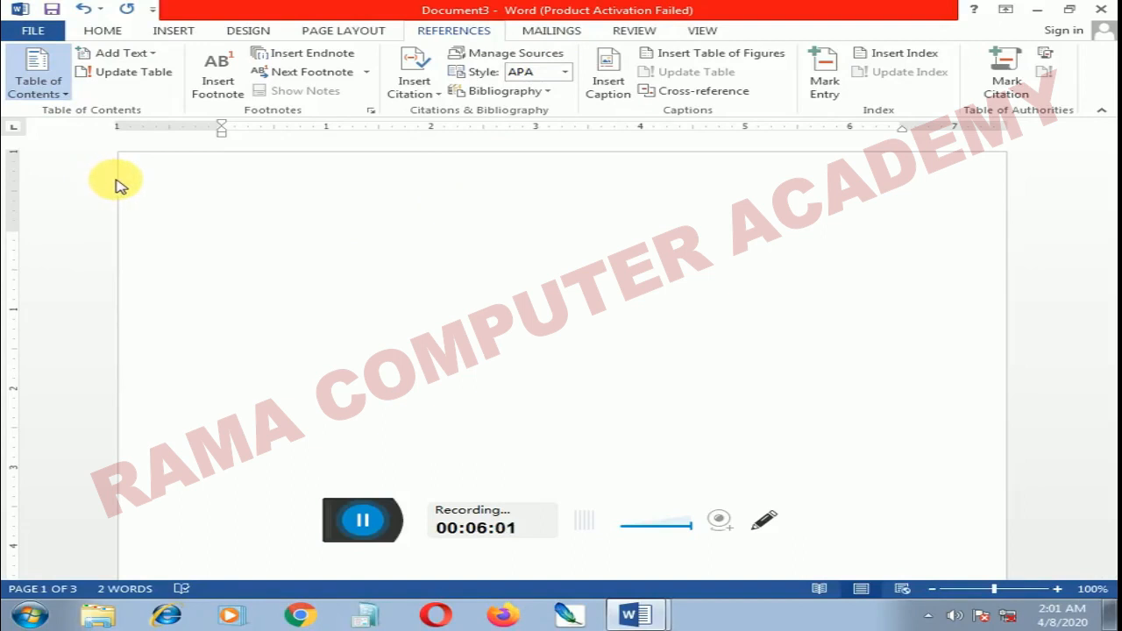
{"action": "left_click", "coordinate": [123, 186]}
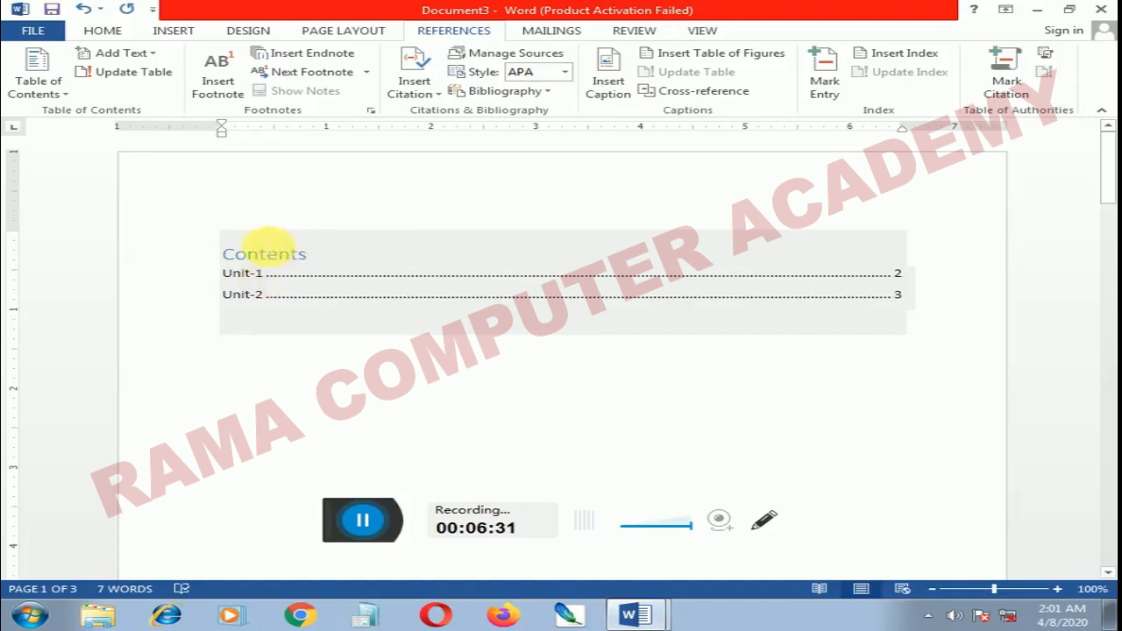
Step: Test the Unit-1 contents link by Ctrl+clicking it
{"action": "left_click", "coordinate": [259, 280], "text": "ctrl"}
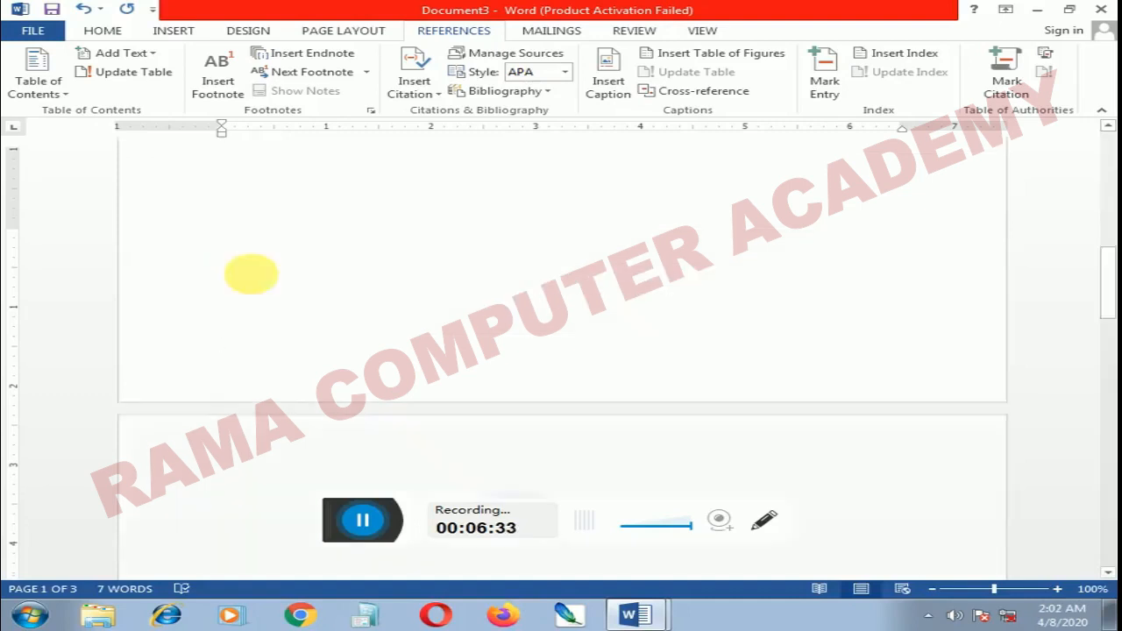
{"action": "scroll", "coordinate": [390, 294], "scroll_direction": "down", "scroll_amount": 10}
{"action": "scroll", "coordinate": [390, 294], "scroll_direction": "up", "scroll_amount": 10}
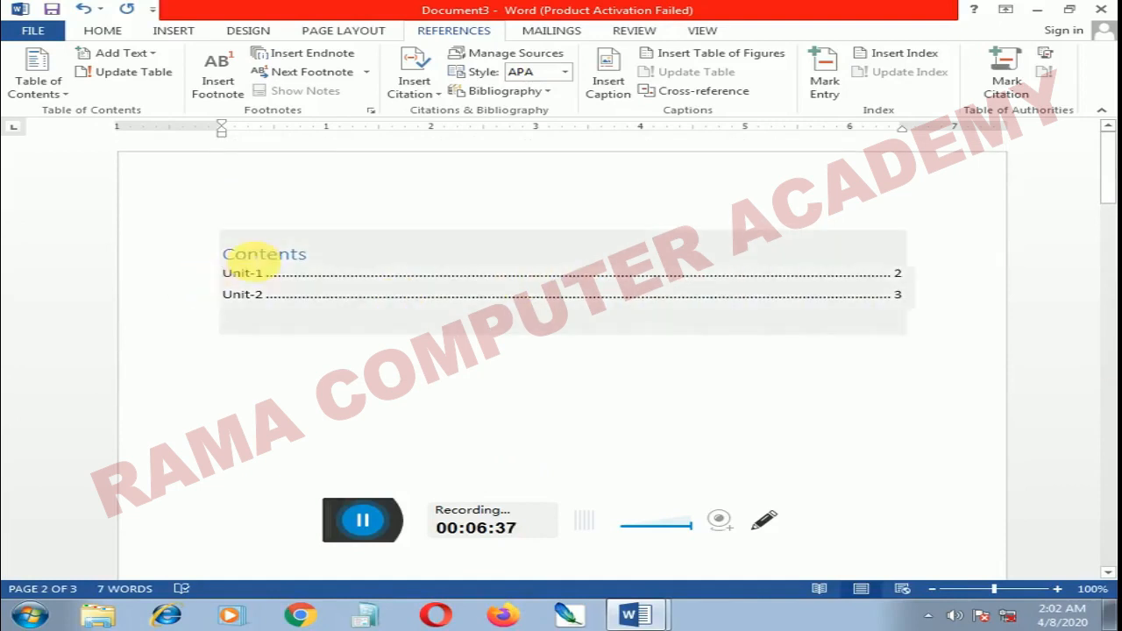
Step: Retitle the table of contents from Contents to INDEX
{"action": "left_click", "coordinate": [320, 254]}
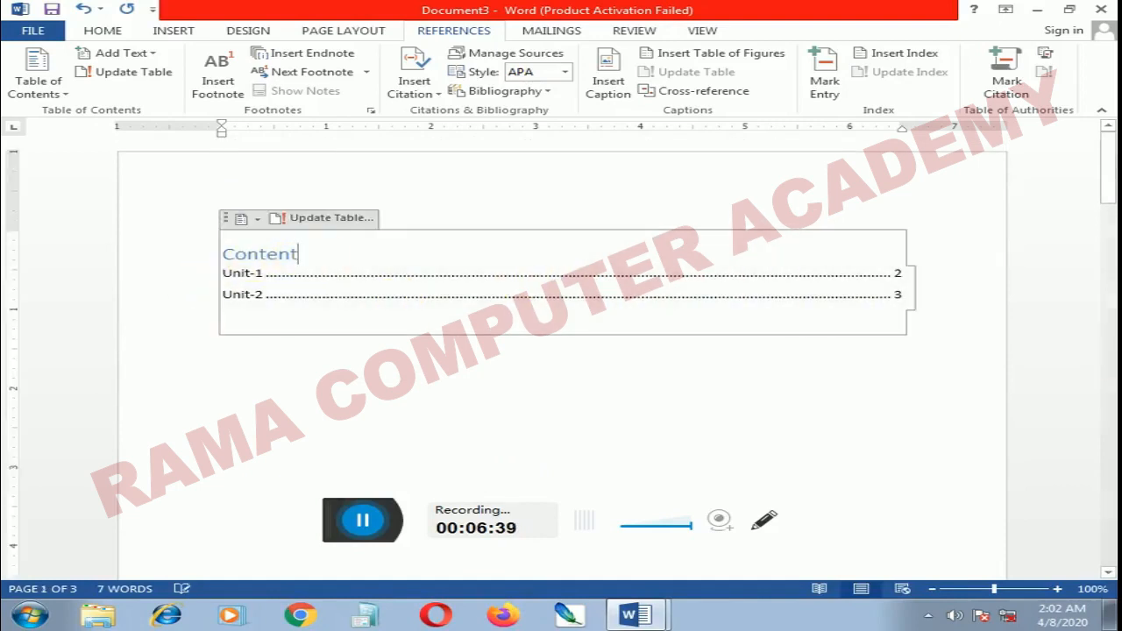
{"action": "key", "text": "BackSpace"}
{"action": "key", "text": "BackSpace"}
{"action": "key", "text": "BackSpace"}
{"action": "key", "text": "BackSpace"}
{"action": "key", "text": "BackSpace"}
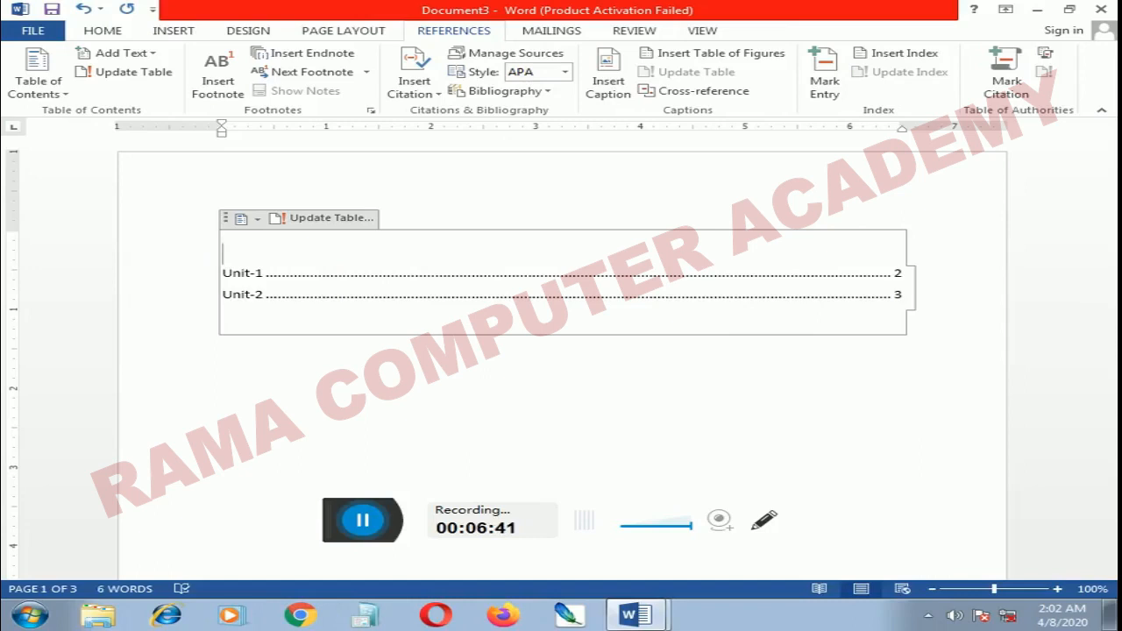
{"action": "type", "text": "INDEX"}
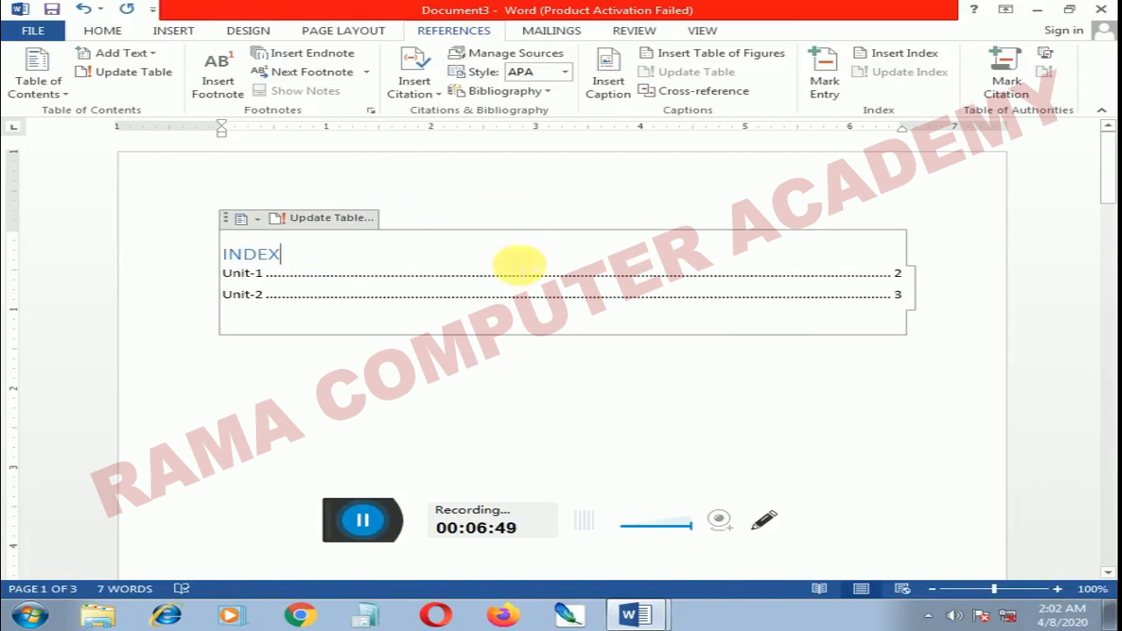
Step: Glance at the PC PACKAGES document, then return to Document3's blank line below the INDEX
{"action": "left_click", "coordinate": [643, 607]}
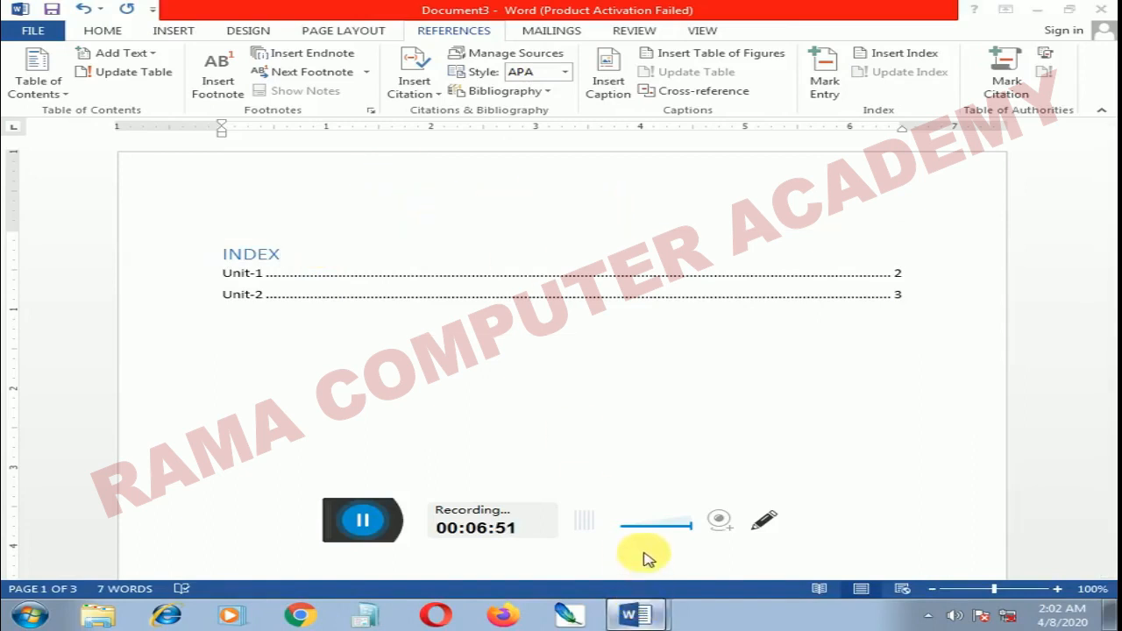
{"action": "left_click", "coordinate": [646, 551]}
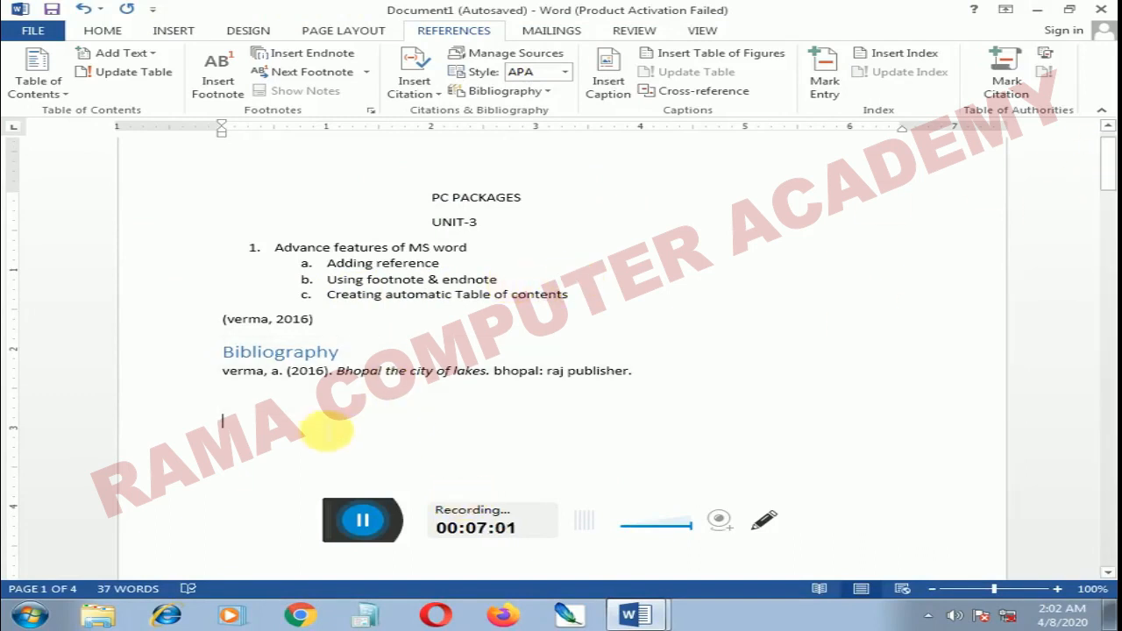
{"action": "left_click", "coordinate": [628, 617]}
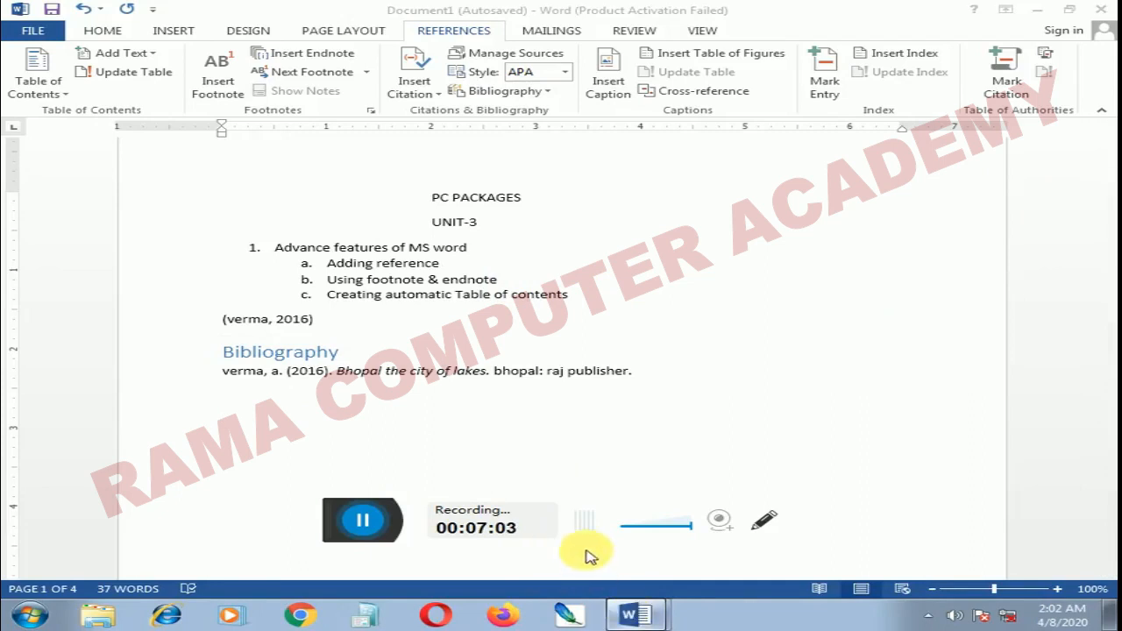
{"action": "left_click", "coordinate": [589, 579]}
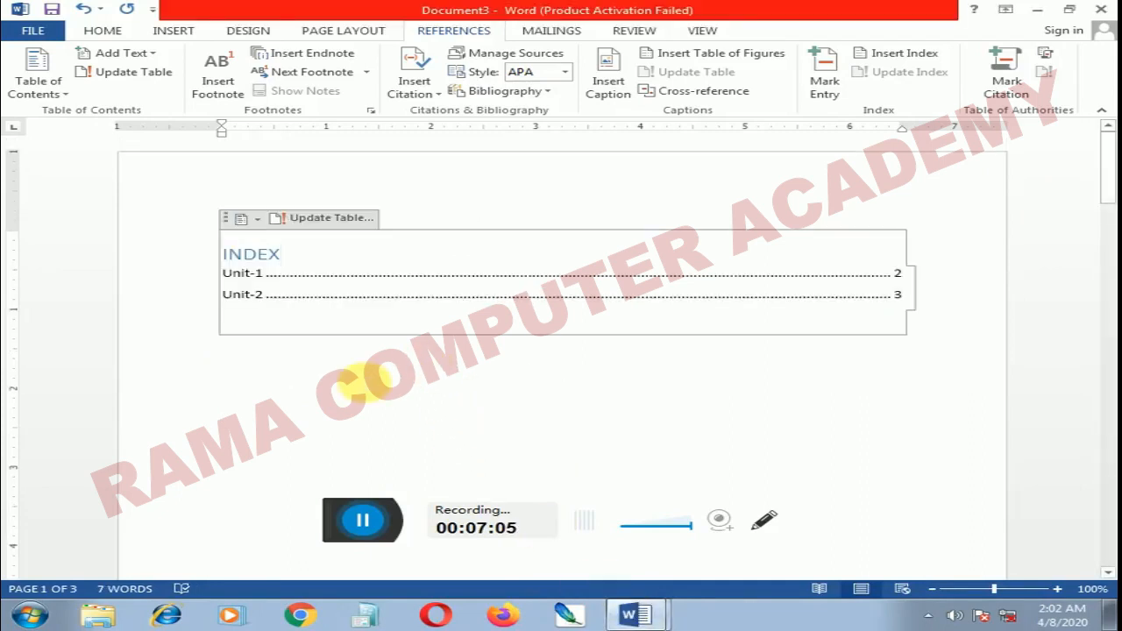
{"action": "left_click", "coordinate": [353, 375]}
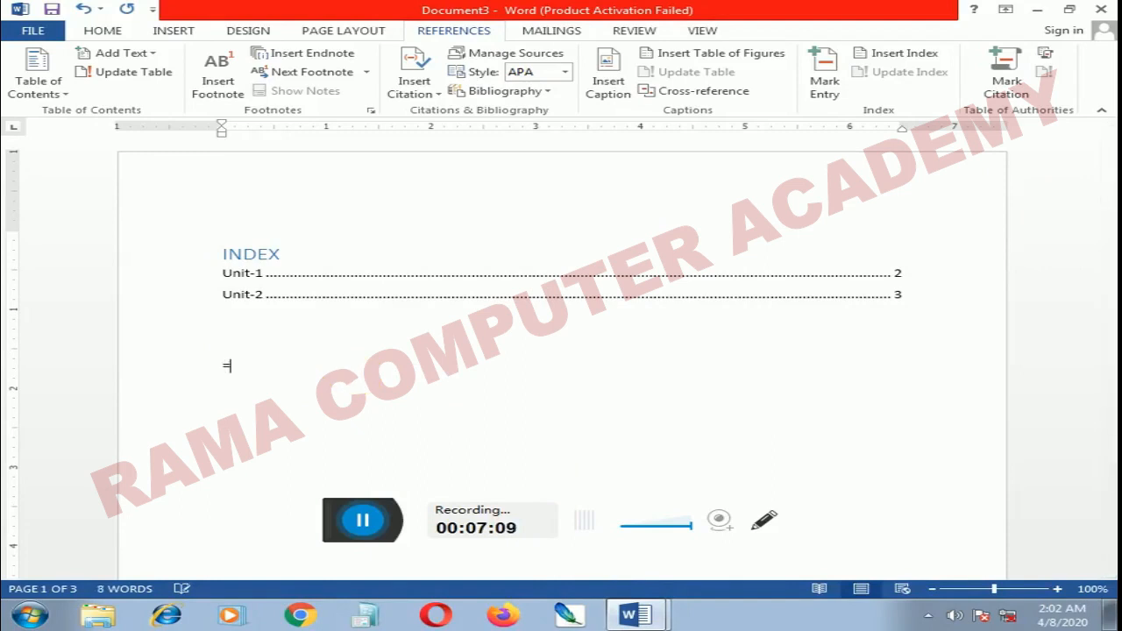
Step: Enter =RAND() below the INDEX table to generate five sample paragraphs
{"action": "type", "text": "=RAAN"}
{"action": "key", "text": "BackSpace"}
{"action": "key", "text": "BackSpace"}
{"action": "type", "text": "NND"}
{"action": "key", "text": "BackSpace"}
{"action": "key", "text": "BackSpace"}
{"action": "right_click", "coordinate": [270, 372]}
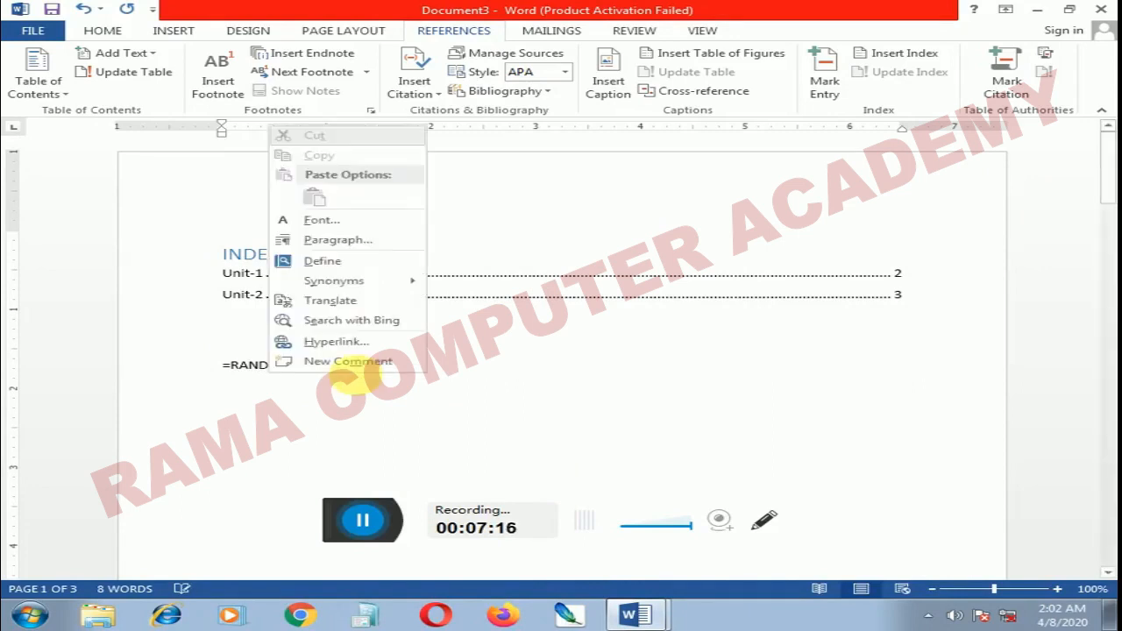
{"action": "left_click", "coordinate": [357, 377]}
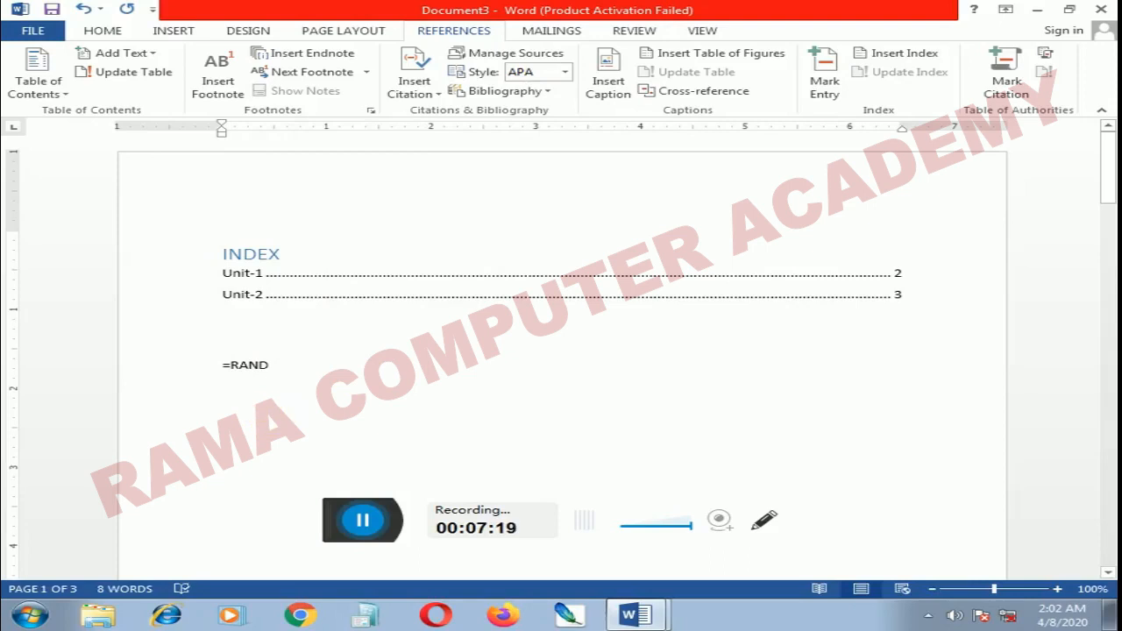
{"action": "type", "text": "(()"}
{"action": "key", "text": "BackSpace"}
{"action": "key", "text": "BackSpace"}
{"action": "key", "text": "BackSpace"}
{"action": "key", "text": "BackSpace"}
{"action": "type", "text": "D("}
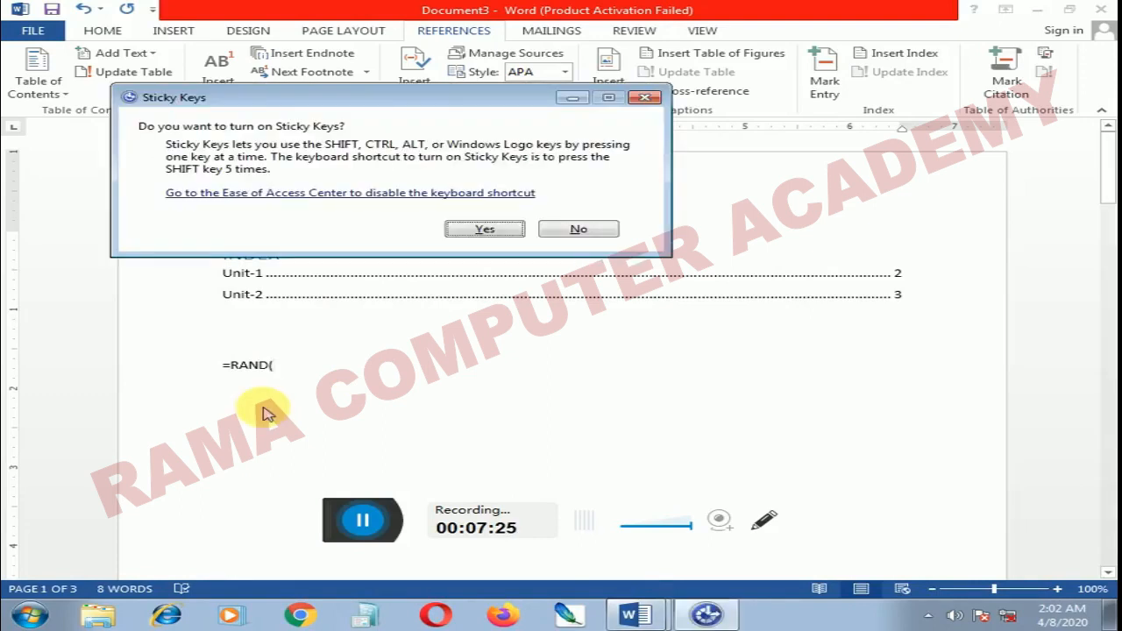
{"action": "key", "text": "Escape"}
{"action": "type", "text": "))"}
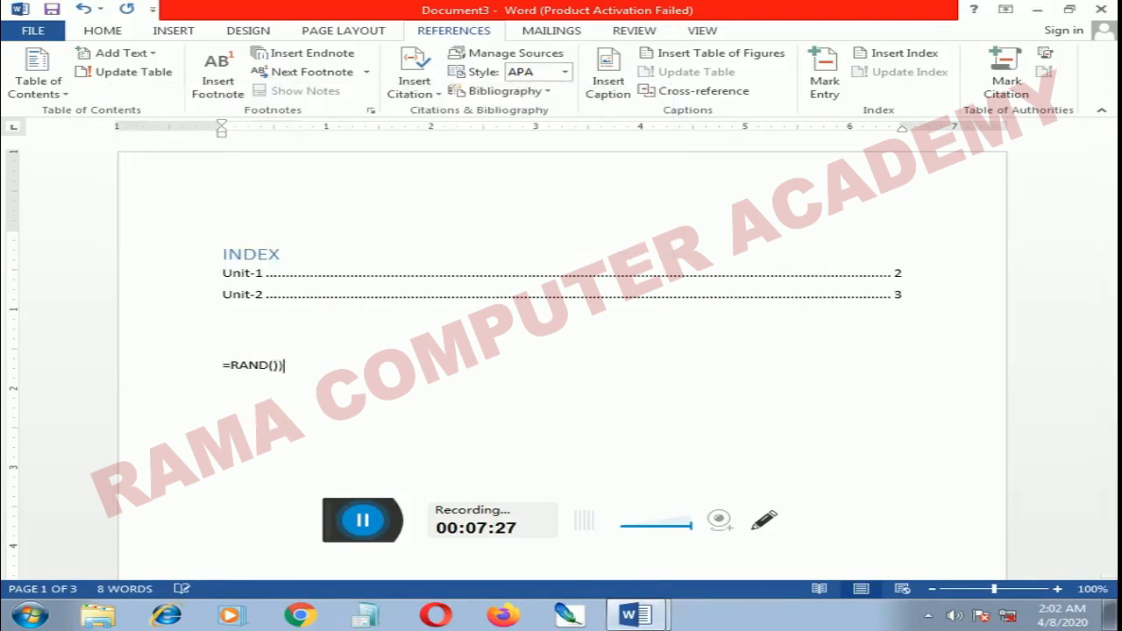
{"action": "key", "text": "Return"}
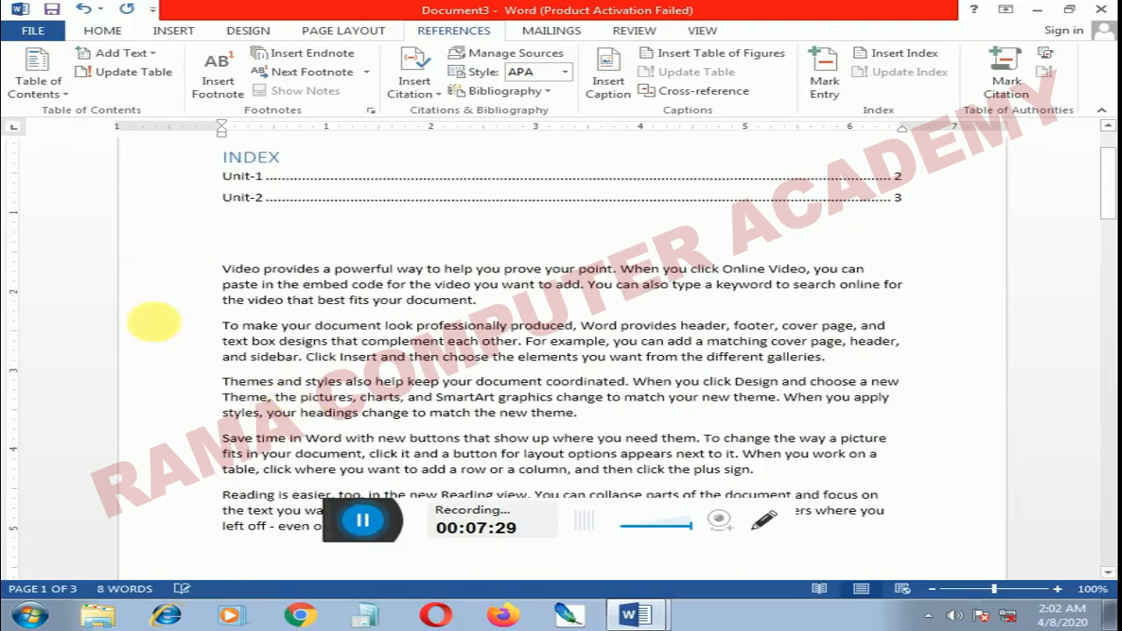
{"action": "scroll", "coordinate": [290, 302], "scroll_direction": "down", "scroll_amount": 1}
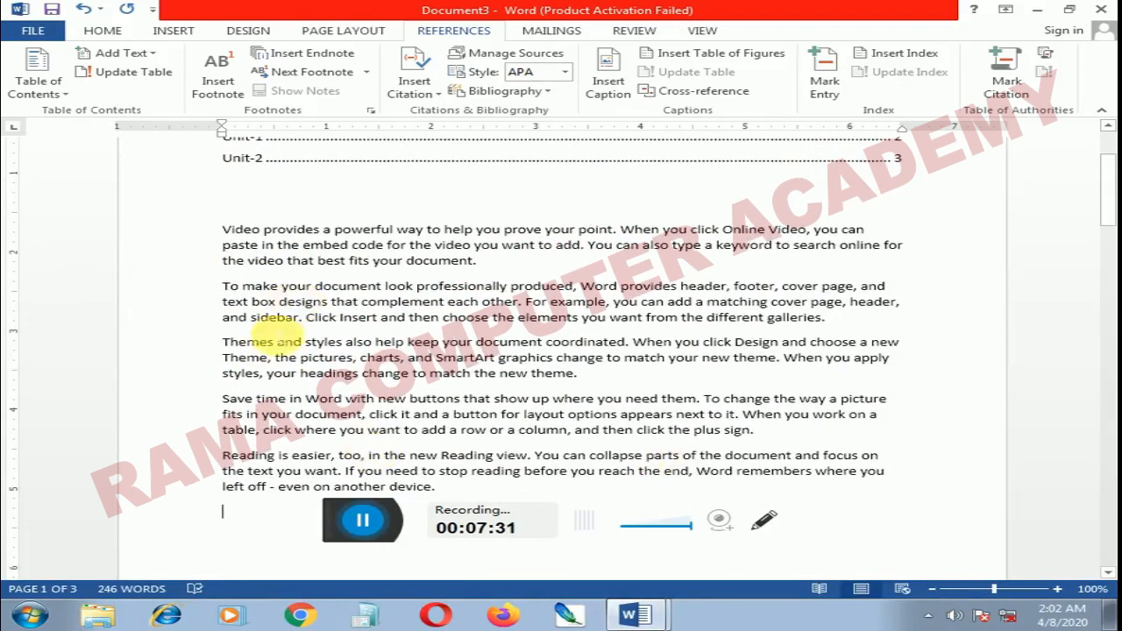
Step: Insert footnote 1 after 'document.' in the first paragraph, with the note text GOOD
{"action": "left_click", "coordinate": [486, 261]}
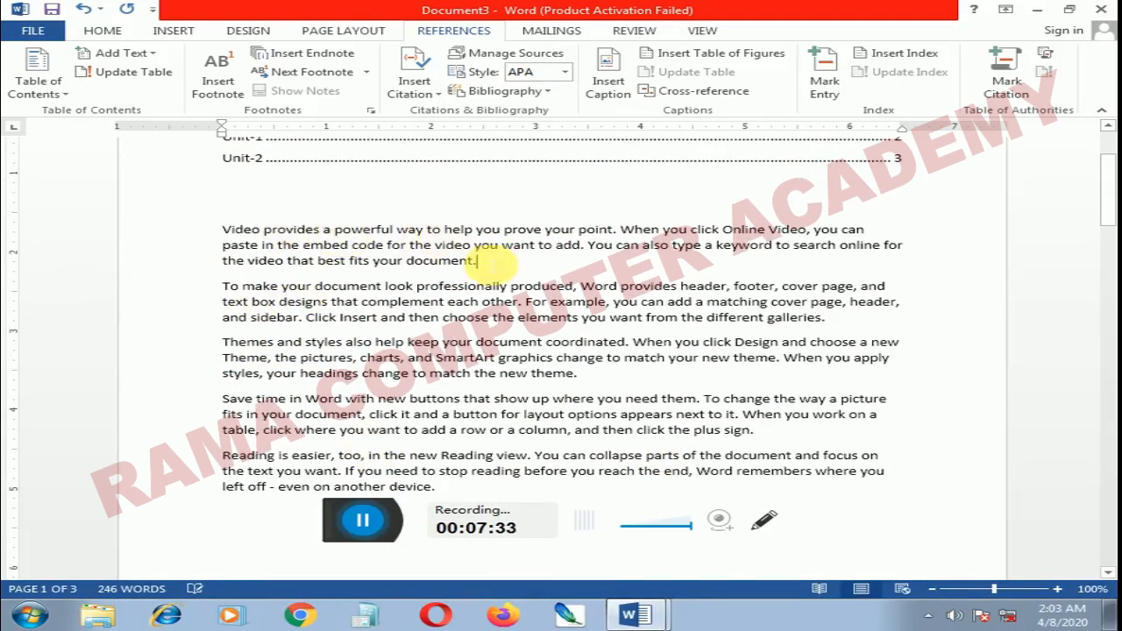
{"action": "left_click", "coordinate": [223, 82]}
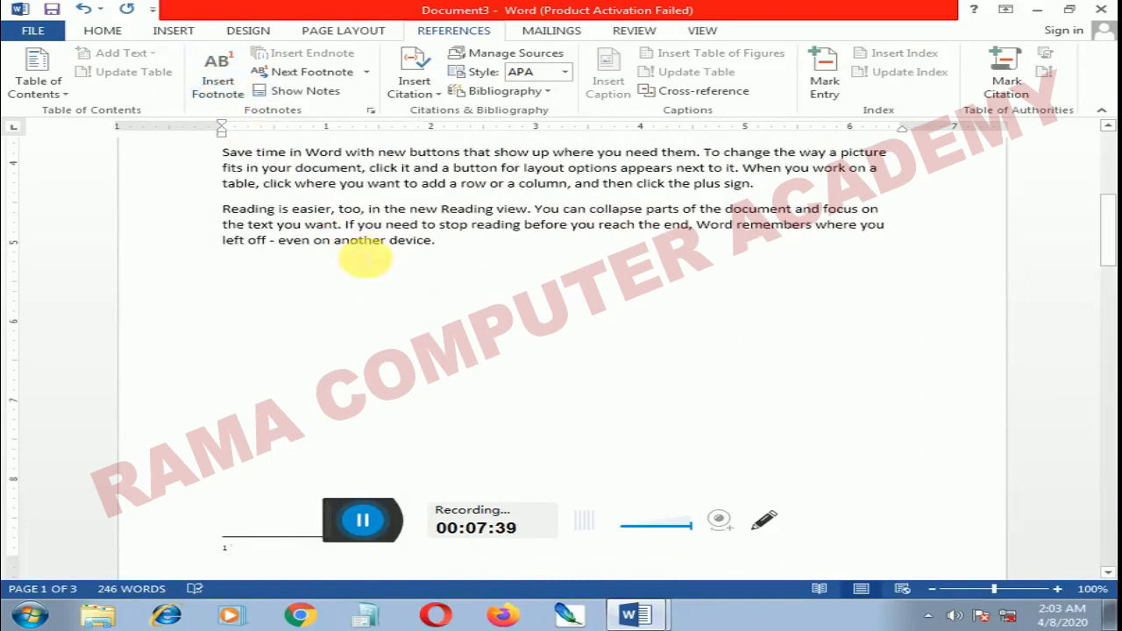
{"action": "scroll", "coordinate": [588, 280], "scroll_direction": "up", "scroll_amount": 2}
{"action": "scroll", "coordinate": [473, 189], "scroll_direction": "up", "scroll_amount": 3}
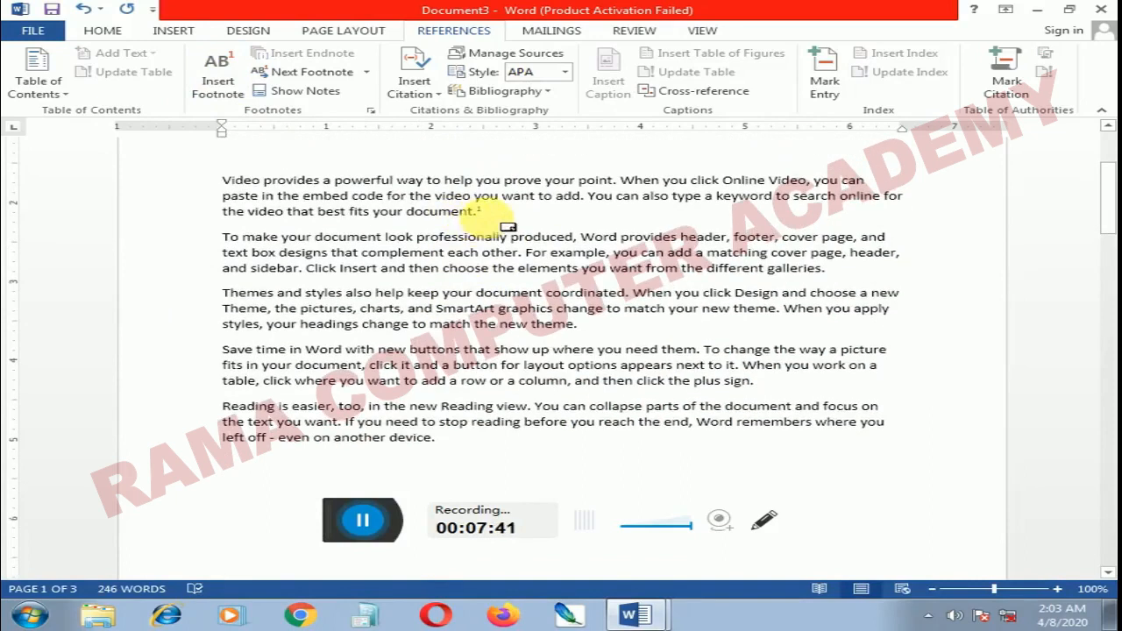
{"action": "scroll", "coordinate": [482, 224], "scroll_direction": "down", "scroll_amount": 5}
{"action": "scroll", "coordinate": [447, 241], "scroll_direction": "down", "scroll_amount": 4}
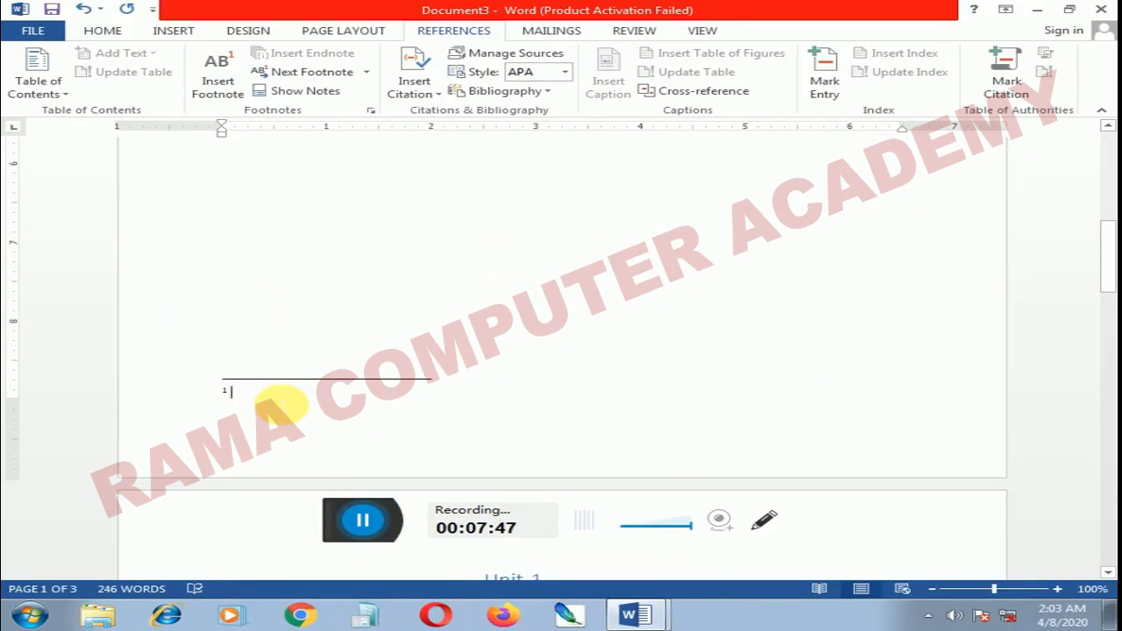
{"action": "type", "text": "GOODD"}
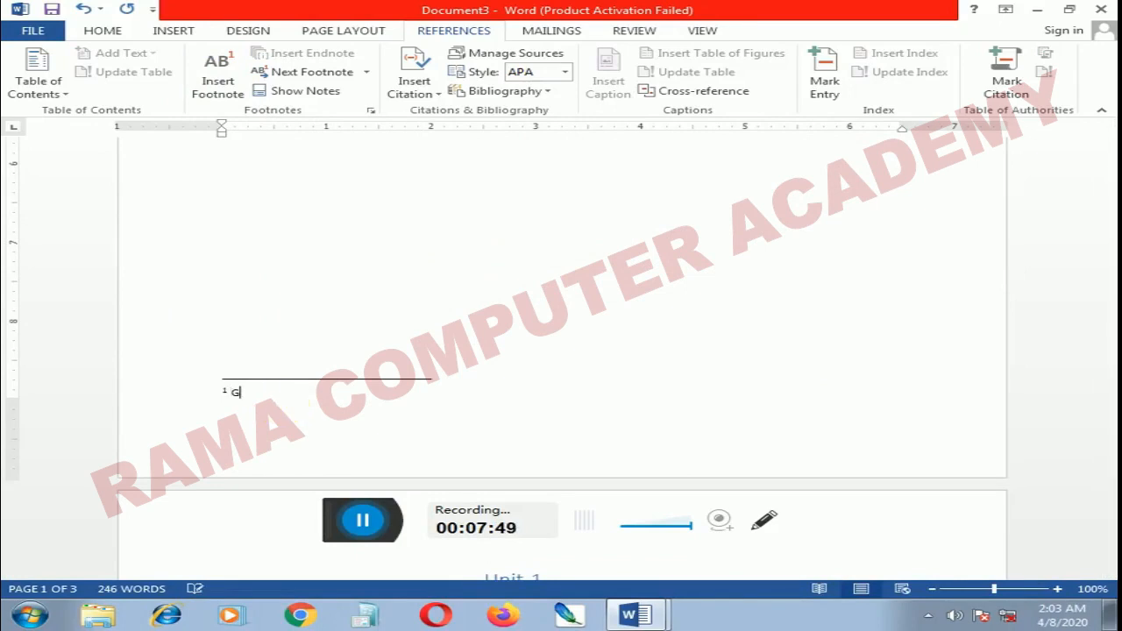
{"action": "key", "text": "BackSpace"}
{"action": "scroll", "coordinate": [251, 263], "scroll_direction": "up", "scroll_amount": 5}
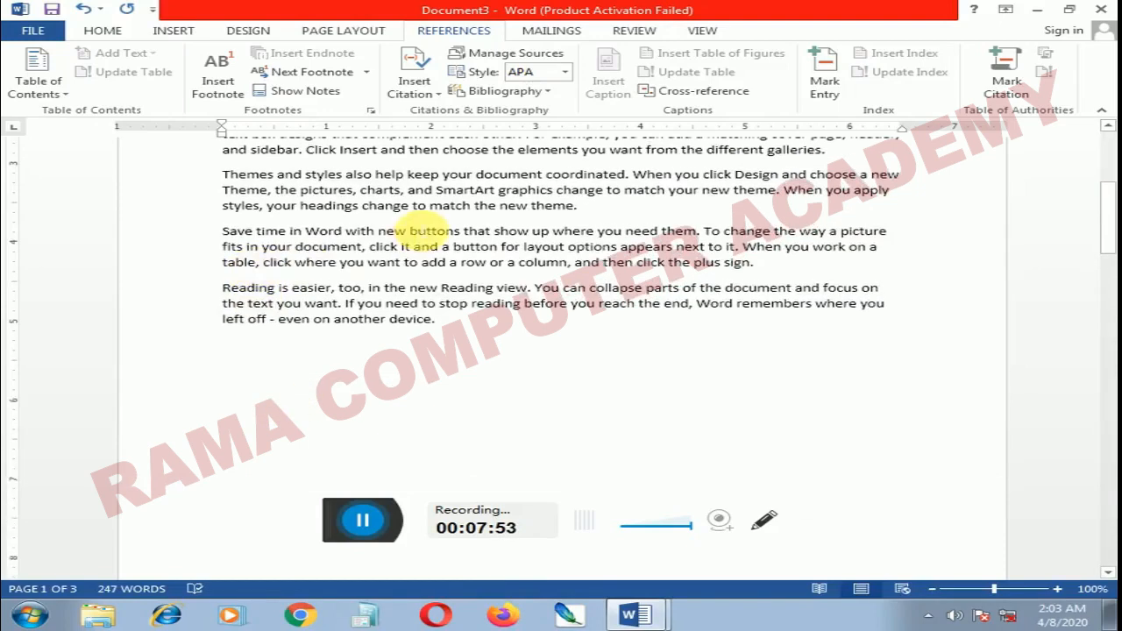
{"action": "scroll", "coordinate": [410, 231], "scroll_direction": "up", "scroll_amount": 4}
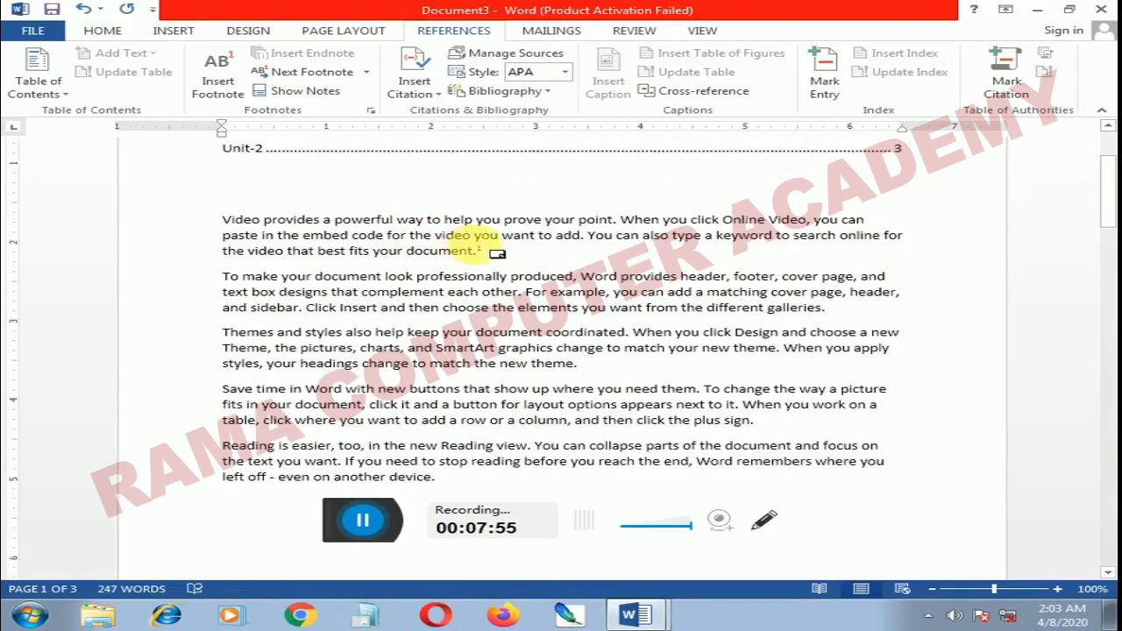
{"action": "mouse_move", "coordinate": [500, 253]}
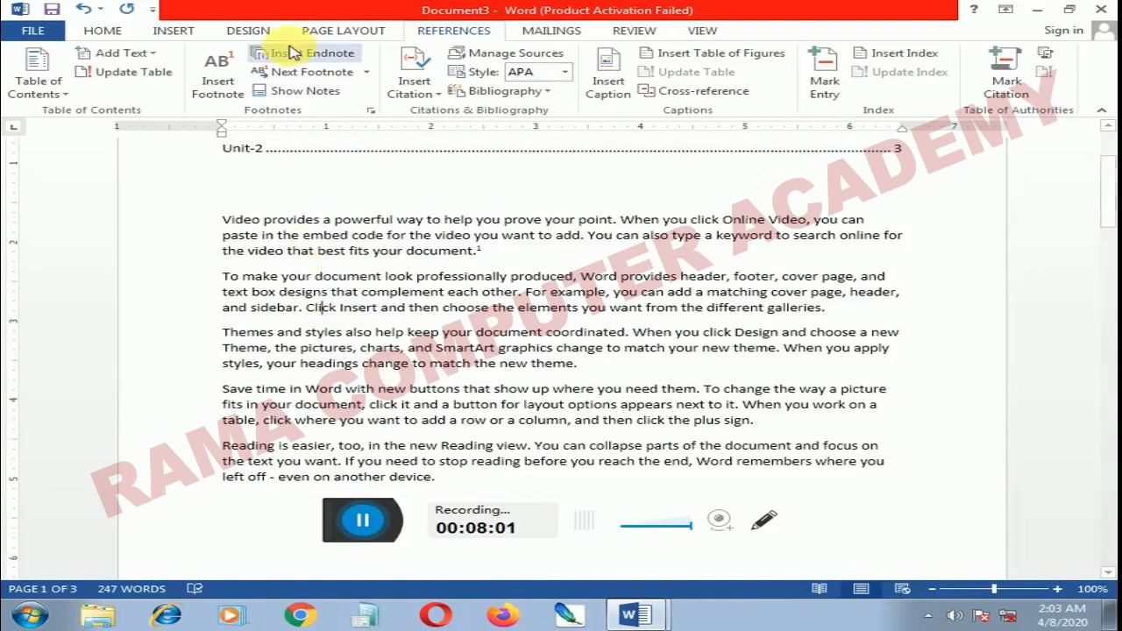
Step: Insert an endnote after 'galleries.' in the second paragraph reading GOOD WRITING
{"action": "left_click", "coordinate": [832, 308]}
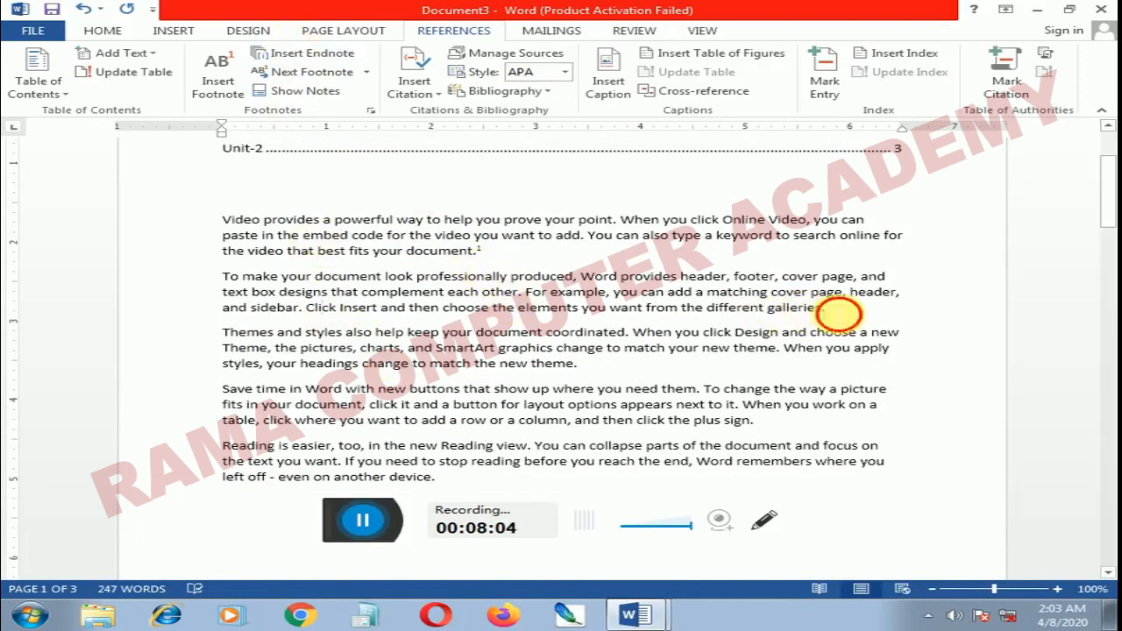
{"action": "left_click", "coordinate": [326, 56]}
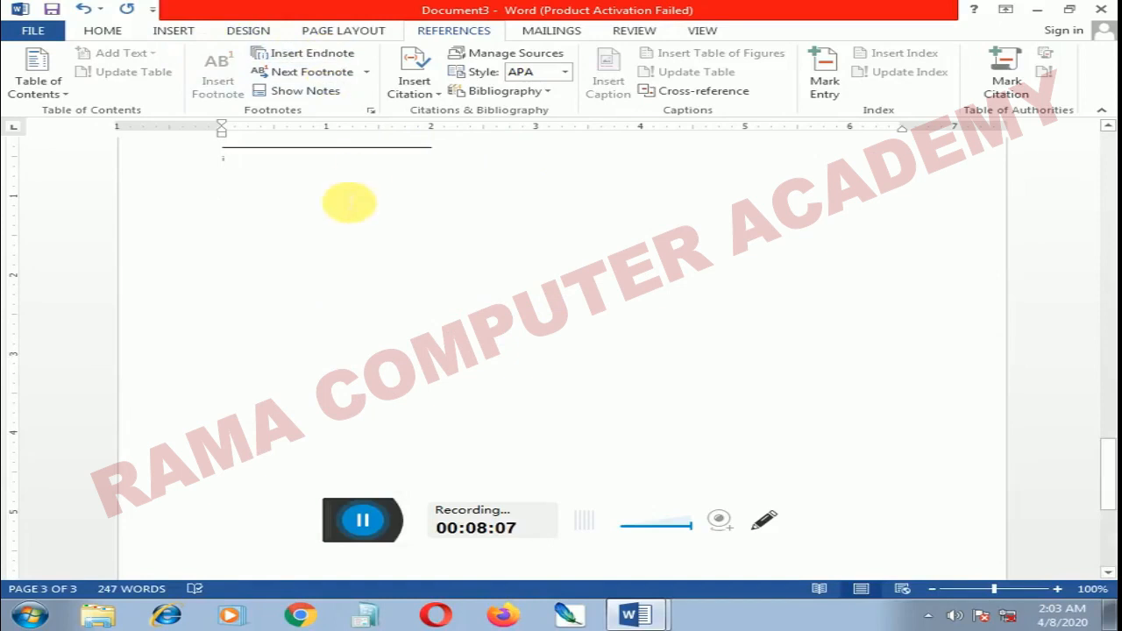
{"action": "type", "text": "GOOD WRIT"}
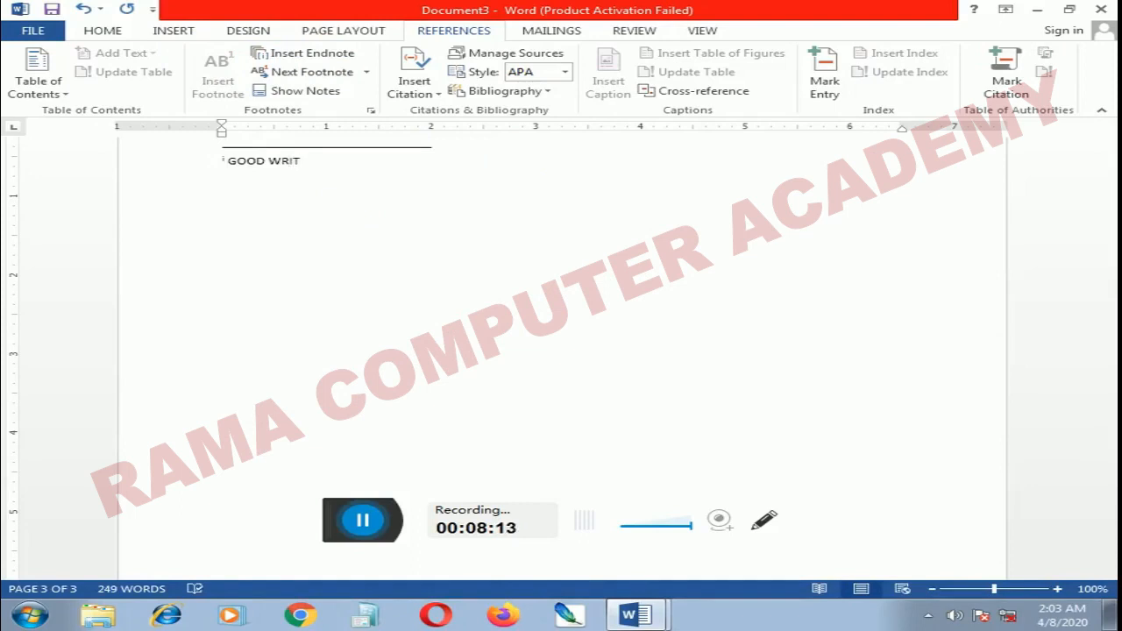
{"action": "type", "text": "ING"}
{"action": "scroll", "coordinate": [222, 238], "scroll_direction": "up", "scroll_amount": 5}
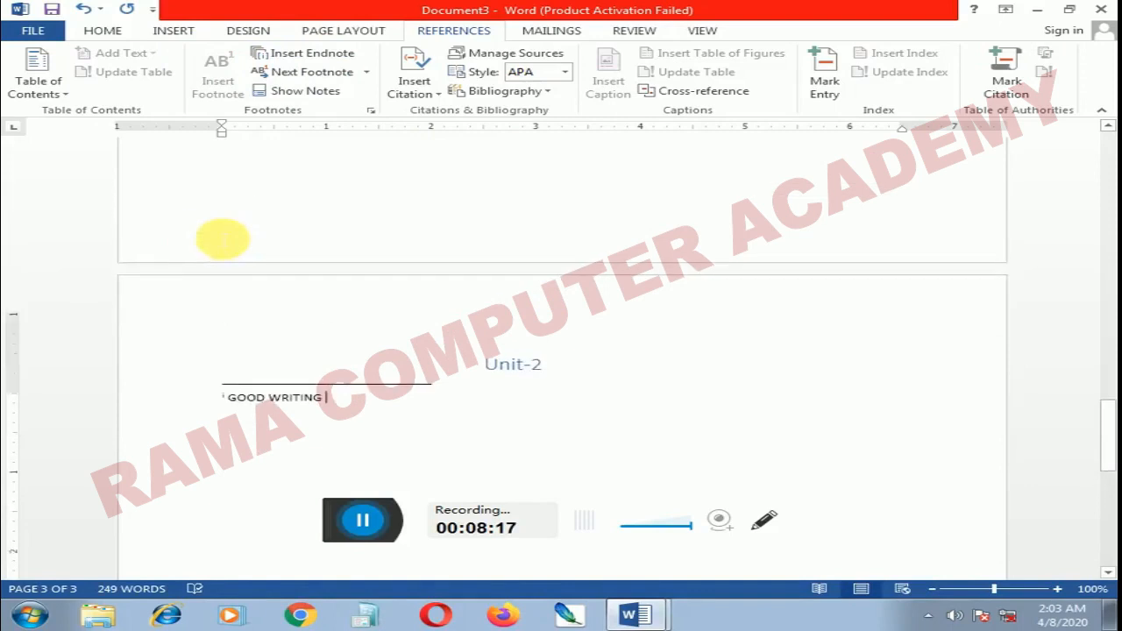
{"action": "scroll", "coordinate": [222, 237], "scroll_direction": "up", "scroll_amount": 10}
{"action": "scroll", "coordinate": [222, 238], "scroll_direction": "up", "scroll_amount": 10}
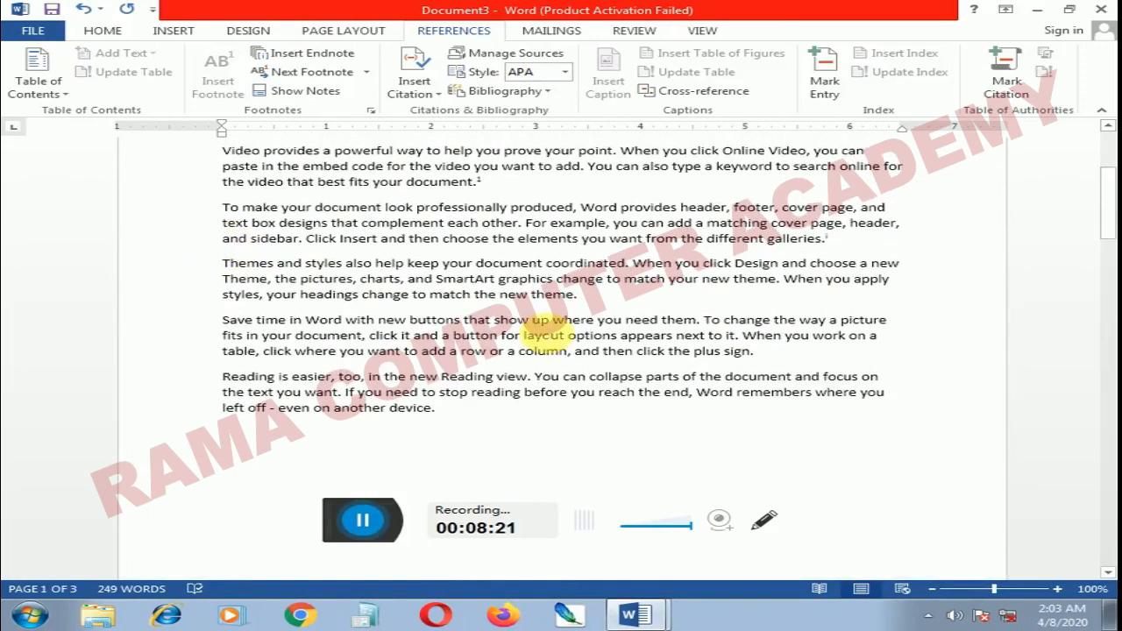
{"action": "scroll", "coordinate": [666, 377], "scroll_direction": "up", "scroll_amount": 3}
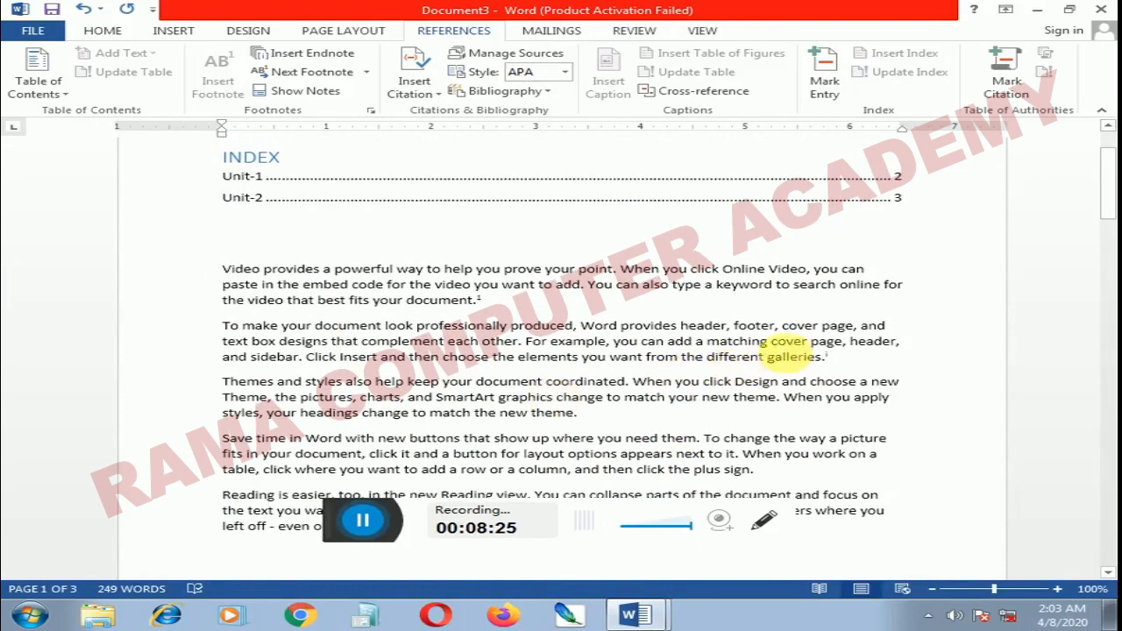
Step: Review the INDEX table in Document3, then switch to the PC PACKAGES Document1
{"action": "mouse_move", "coordinate": [843, 361]}
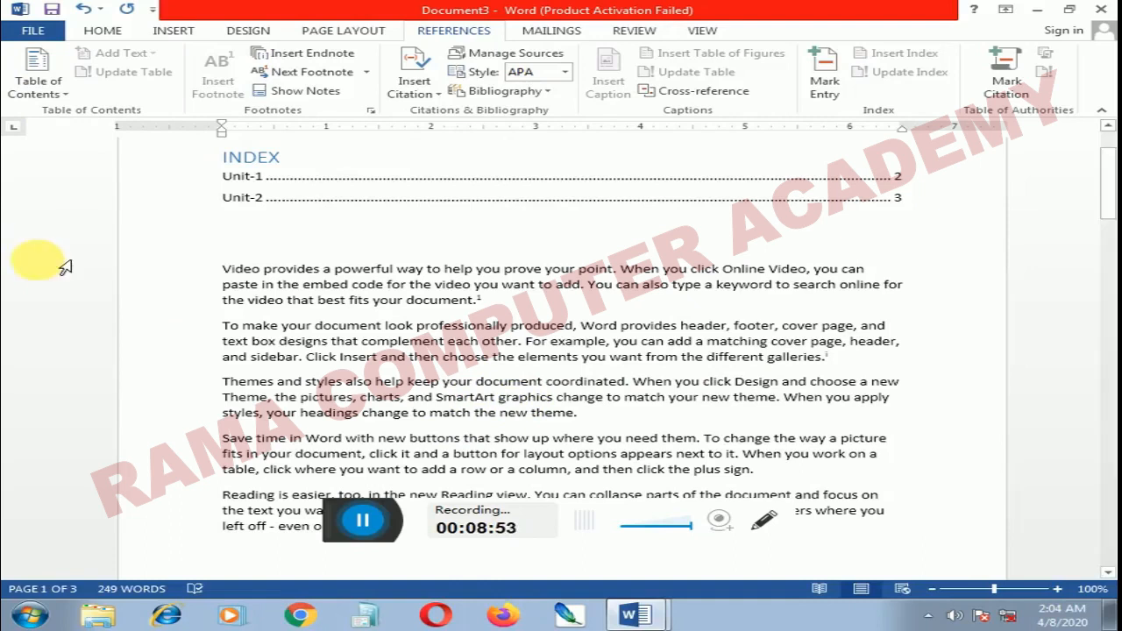
{"action": "scroll", "coordinate": [74, 307], "scroll_direction": "down", "scroll_amount": 1}
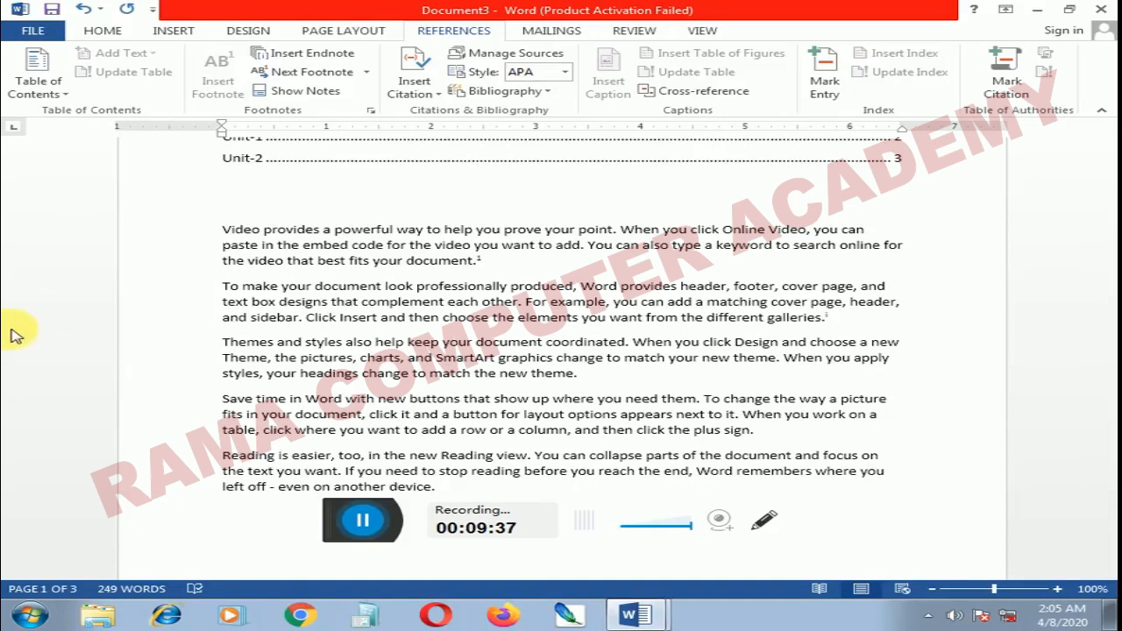
{"action": "left_click", "coordinate": [272, 188]}
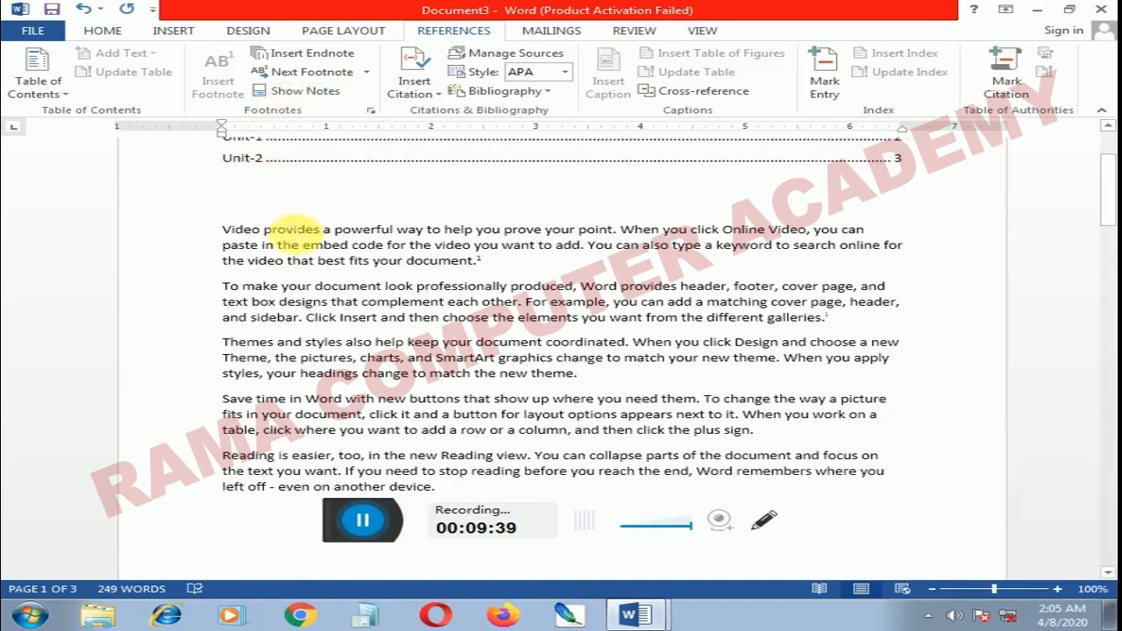
{"action": "scroll", "coordinate": [333, 250], "scroll_direction": "up", "scroll_amount": 3}
{"action": "scroll", "coordinate": [346, 260], "scroll_direction": "up", "scroll_amount": 1}
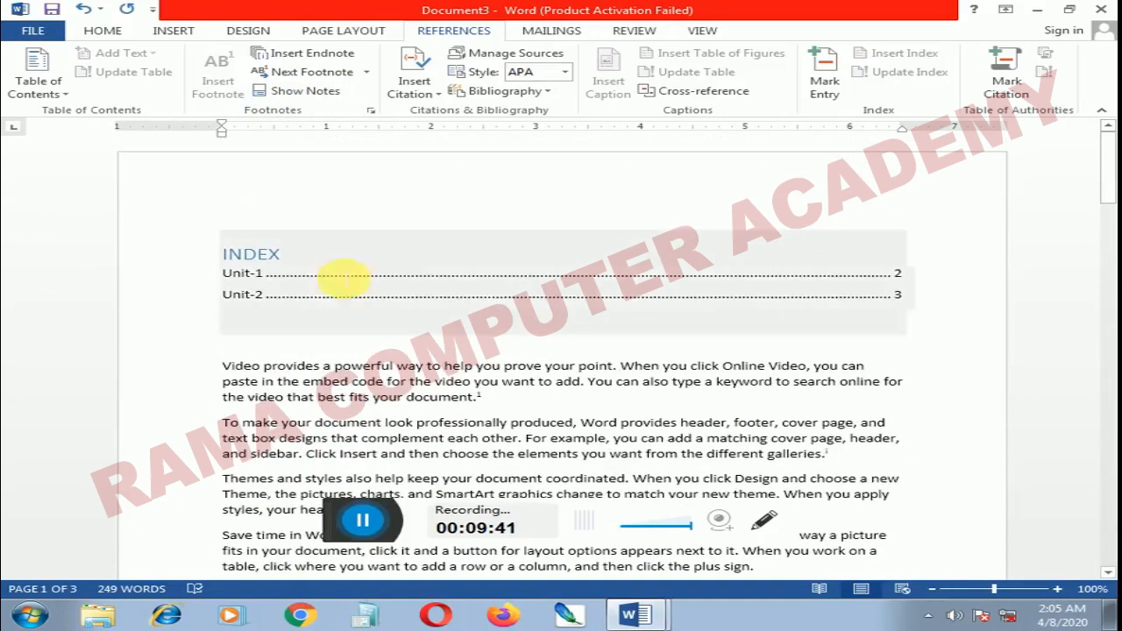
{"action": "left_click", "coordinate": [608, 553]}
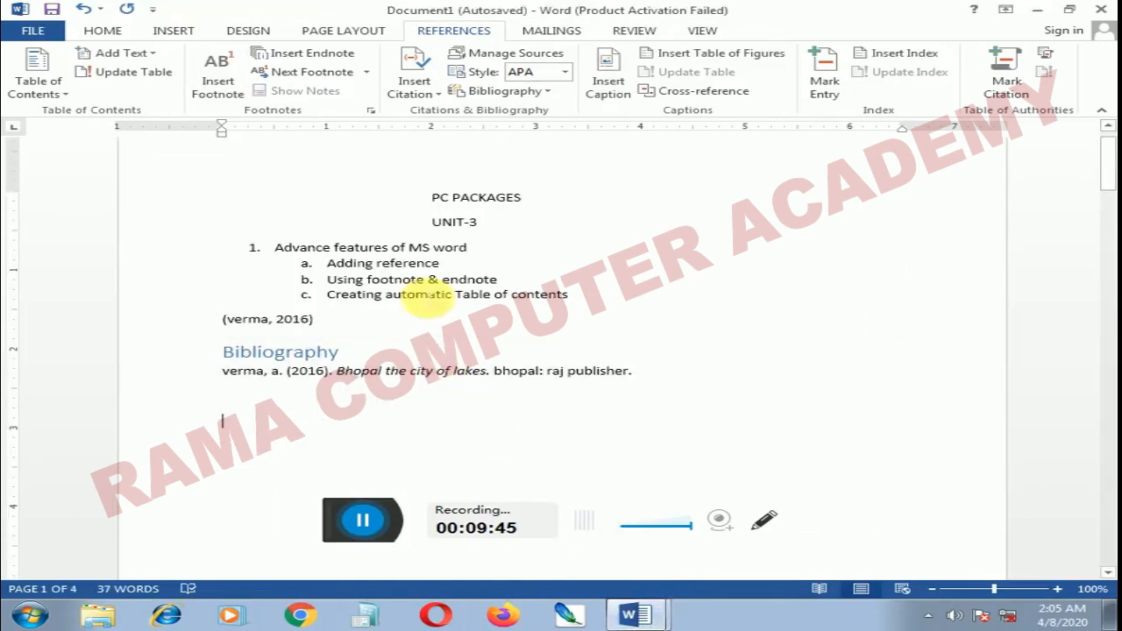